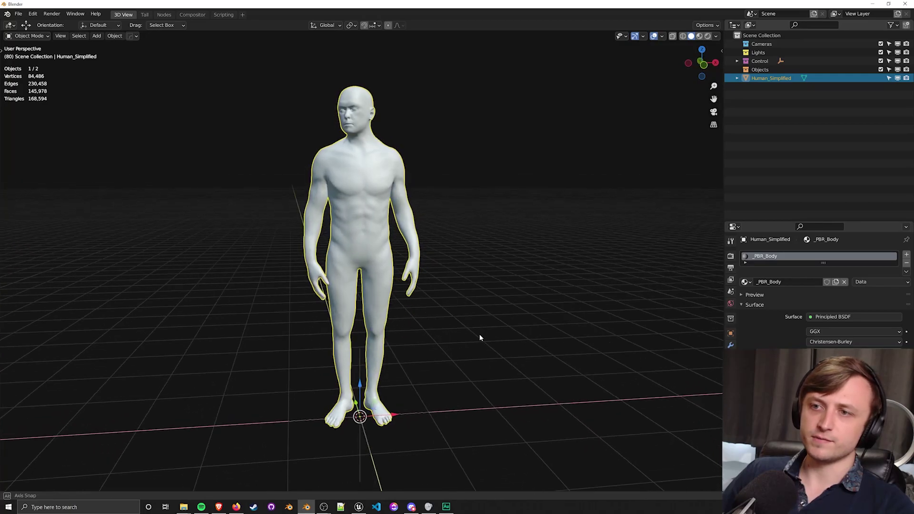
# - Orbit the Blender viewport around the Human_Simplified figure mesh
pyautogui.moveTo(479, 333); pyautogui.dragTo(421, 327, button='middle')
# - Select the human figure and start an FBX (.fbx) export from the File menu
pyautogui.click(421, 328)
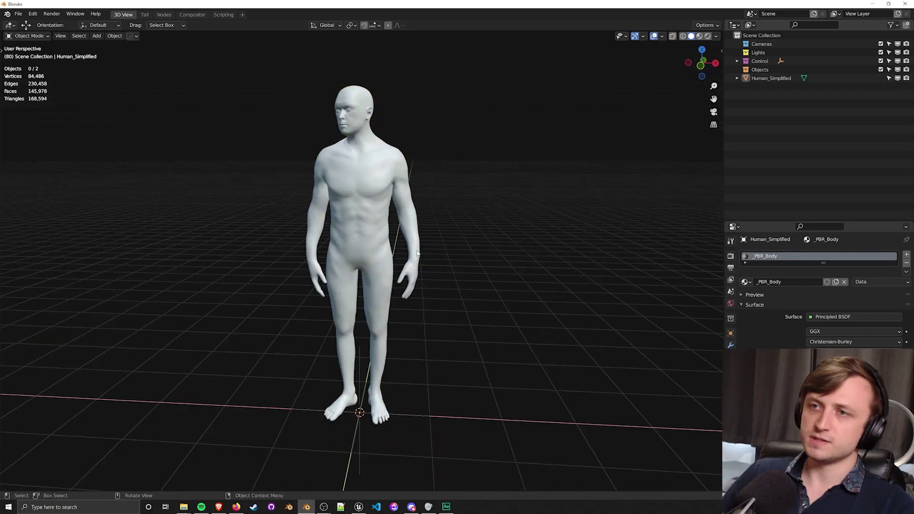
pyautogui.click(418, 253)
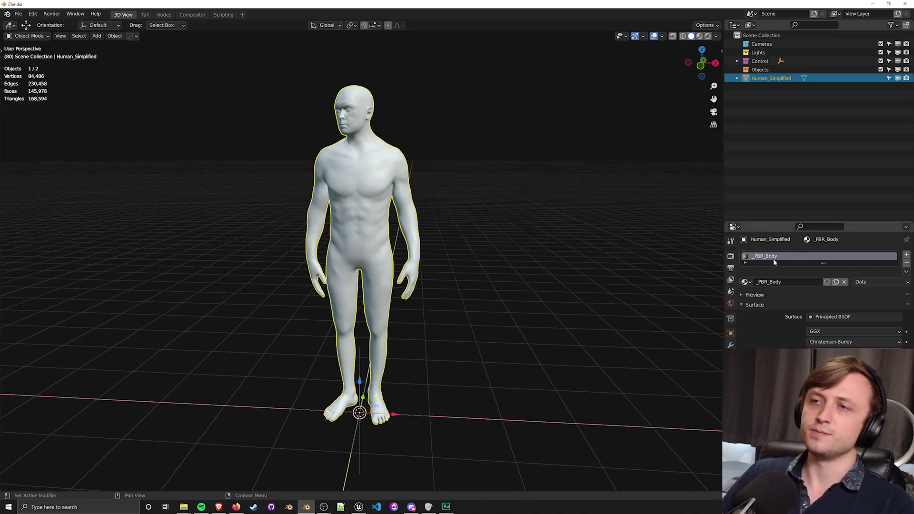
pyautogui.click(18, 13)
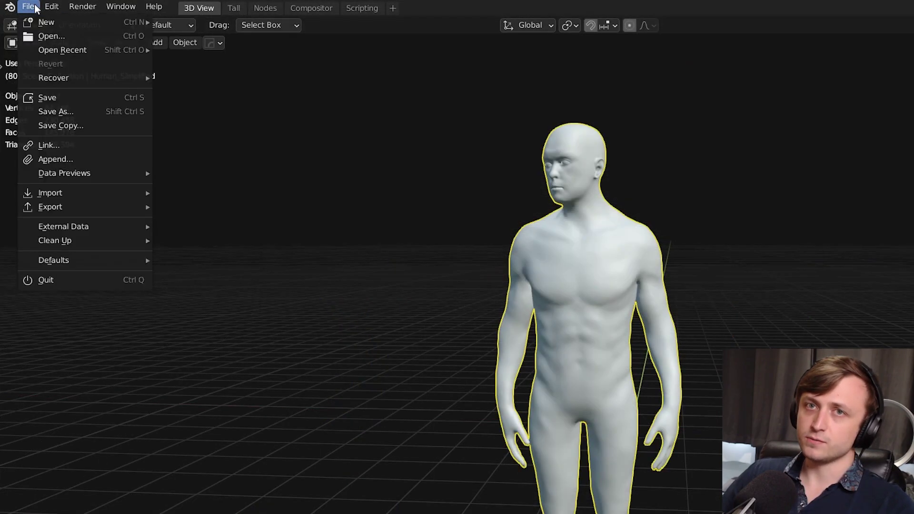
pyautogui.moveTo(104, 204)
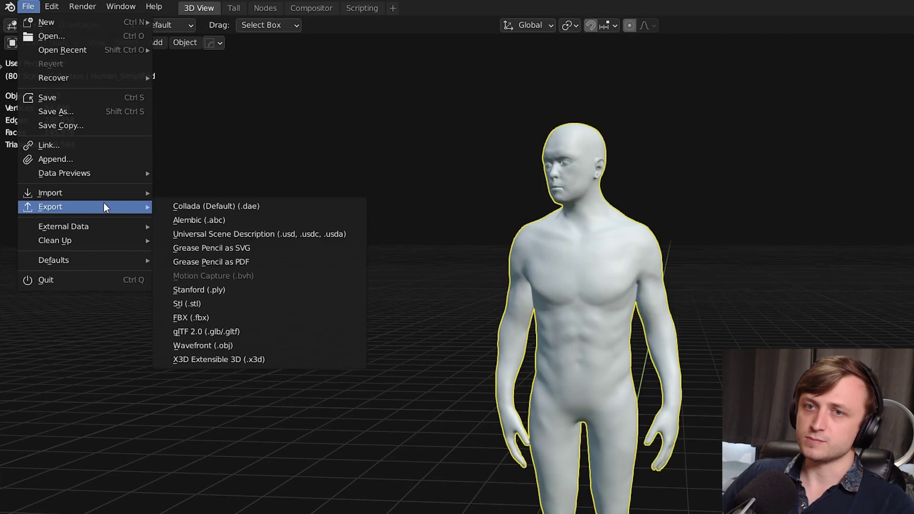
pyautogui.click(257, 317)
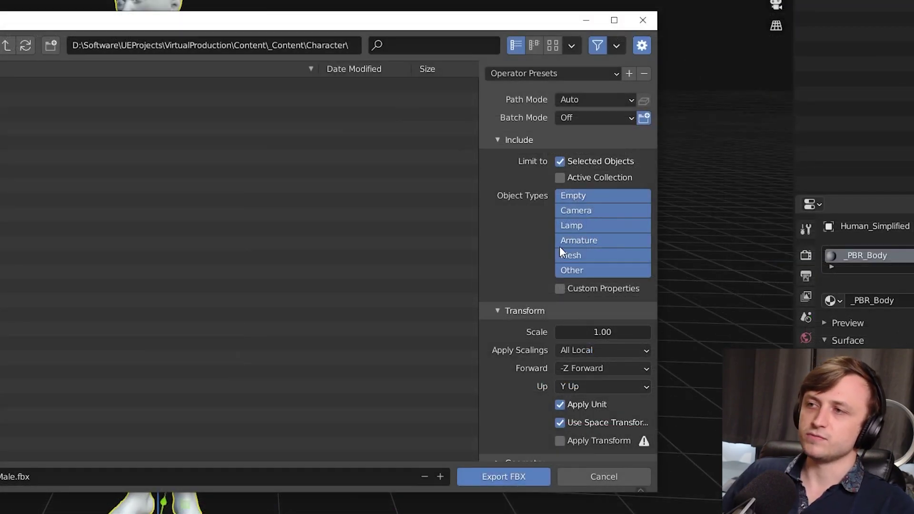
# - Hide the export browser's settings panel and places sidebar
pyautogui.scroll(-2, 555, 190)
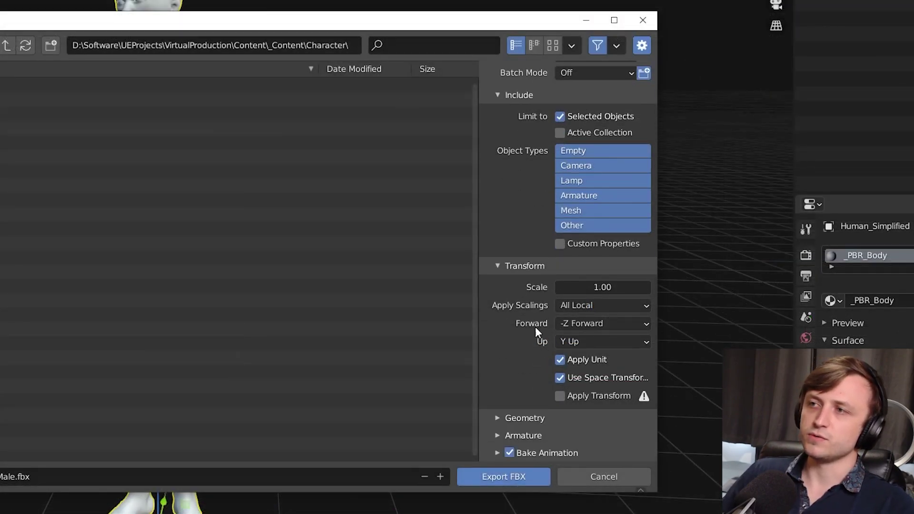
pyautogui.scroll(2, 537, 328)
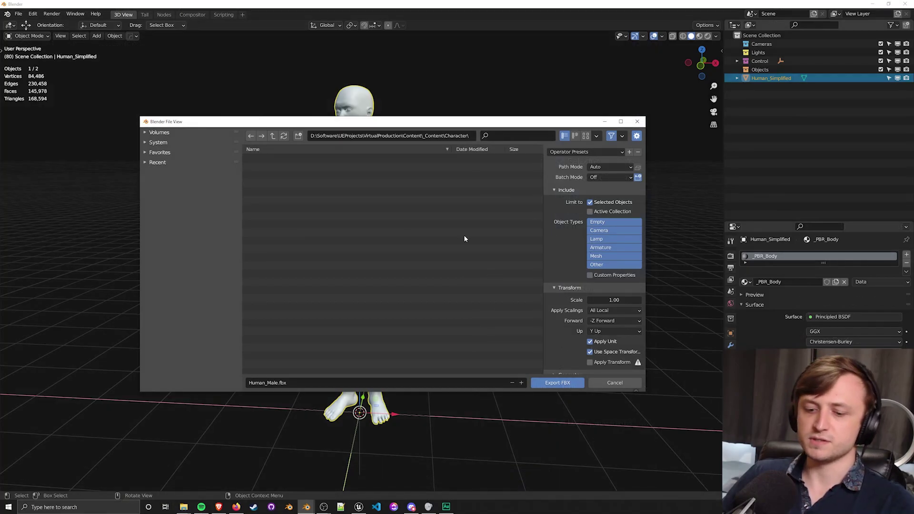
pyautogui.press('n')
pyautogui.press('t')
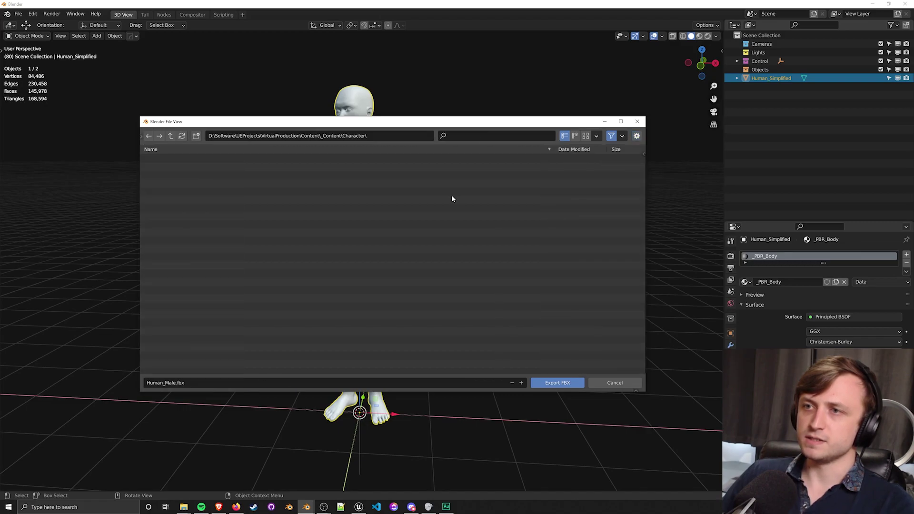
# - Restore the export sidebars and toggle the viewport's T and N panels back on
pyautogui.press('n')
pyautogui.press('t')
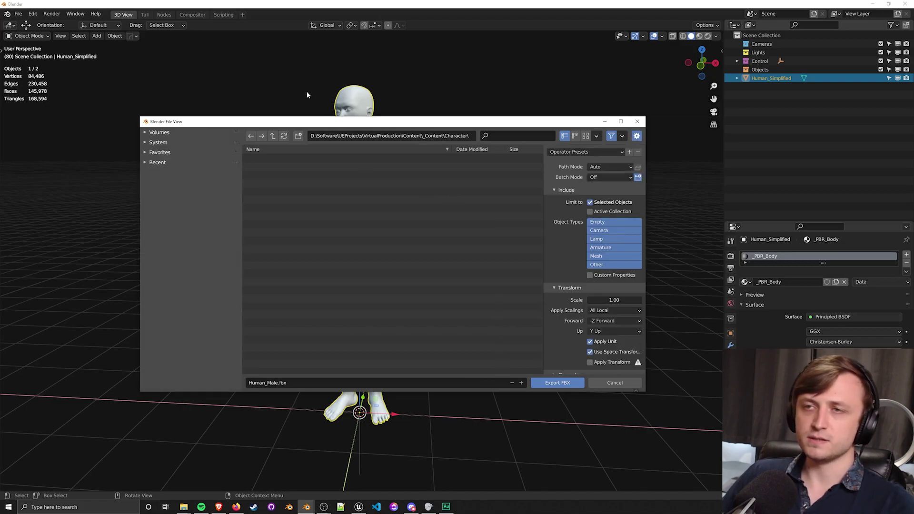
pyautogui.press('t')
pyautogui.press('n')
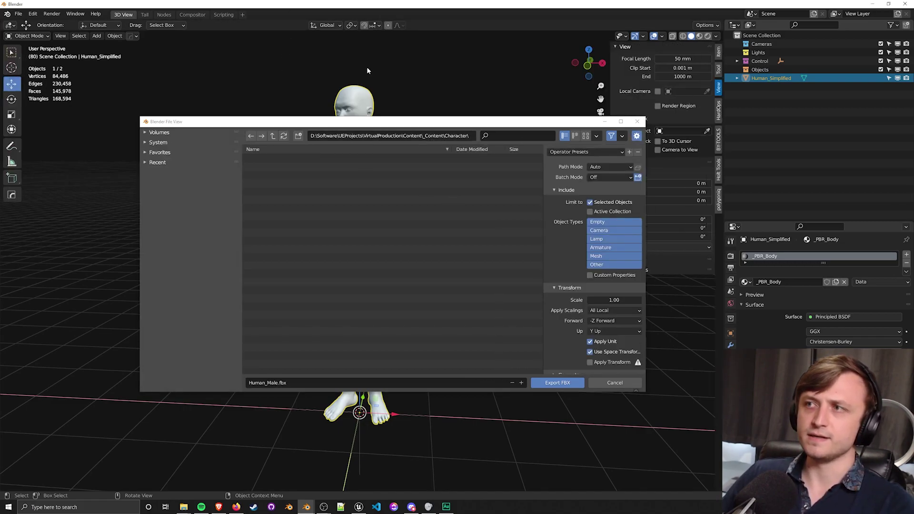
pyautogui.press('t')
pyautogui.press('n')
pyautogui.press('t')
pyautogui.press('n')
pyautogui.press('t')
pyautogui.press('t')
pyautogui.press('n')
pyautogui.press('n')
# - Move the FBX export window aside so the figure is visible
pyautogui.moveTo(489, 125); pyautogui.dragTo(422, 207)
pyautogui.moveTo(367, 204); pyautogui.dragTo(716, 173)
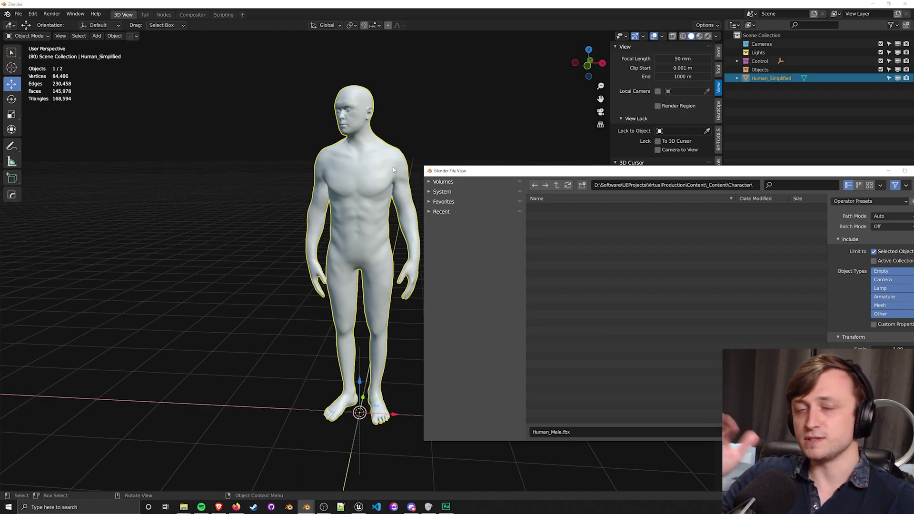
pyautogui.moveTo(568, 176); pyautogui.dragTo(322, 181)
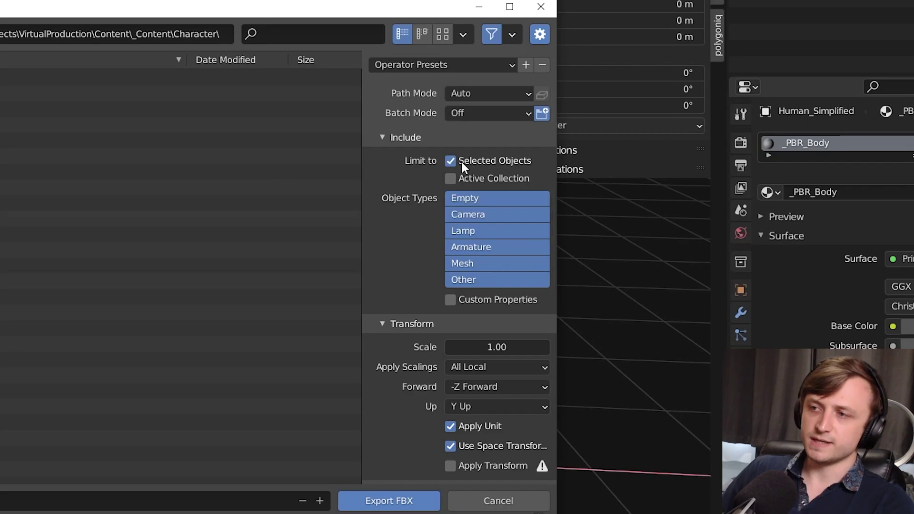
pyautogui.moveTo(330, 8); pyautogui.dragTo(318, 0)
# - Expand Geometry and try Smoothing as Normals Only, then set it back to Face
pyautogui.scroll(-3, 427, 221)
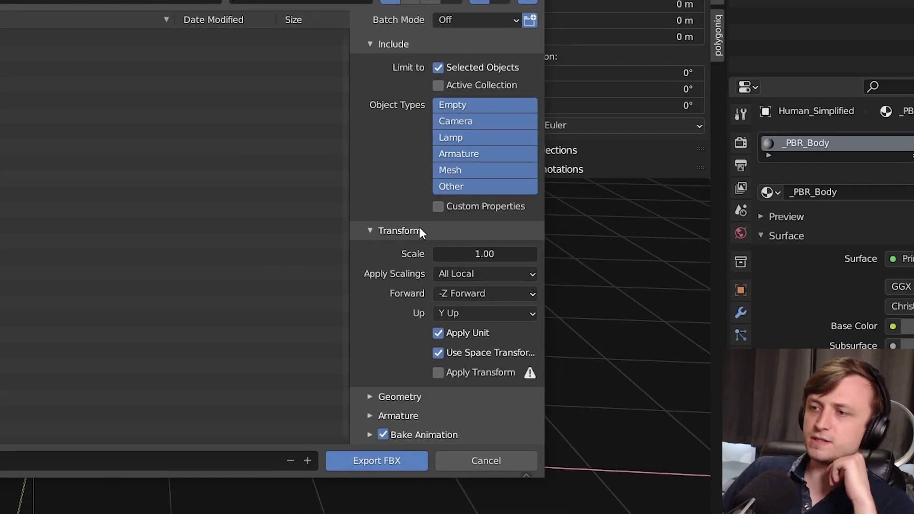
pyautogui.click(375, 398)
pyautogui.scroll(-5, 390, 386)
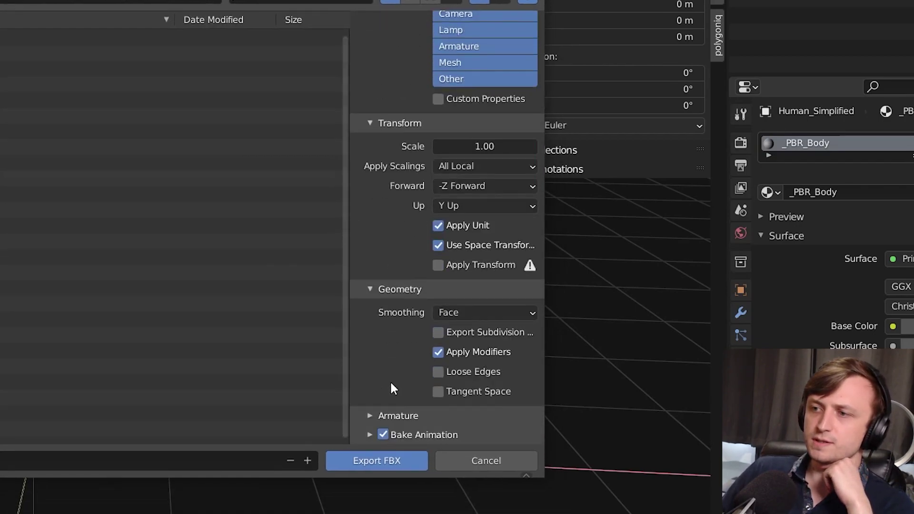
pyautogui.click(472, 311)
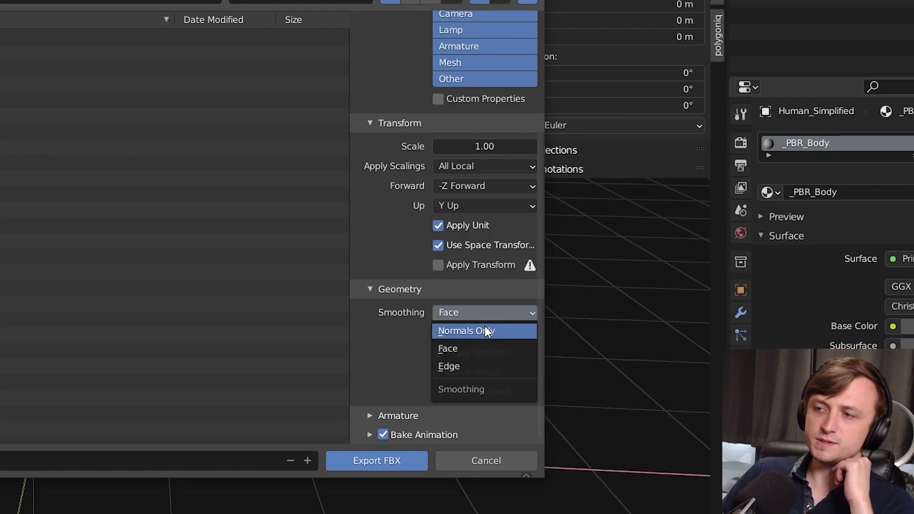
pyautogui.click(499, 335)
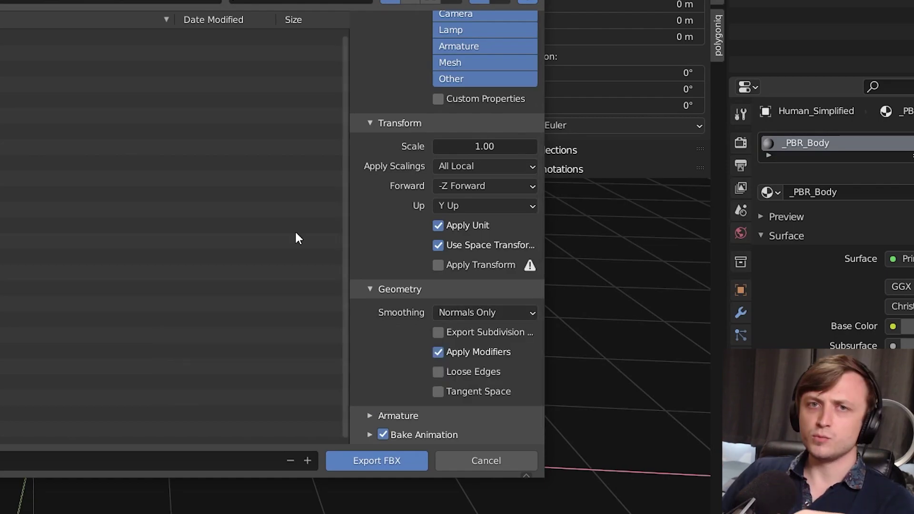
pyautogui.click(503, 310)
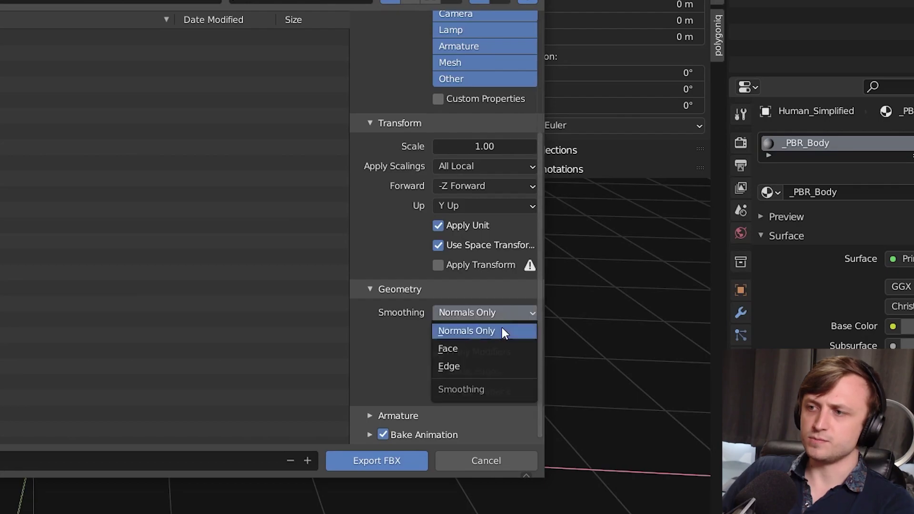
pyautogui.click(491, 351)
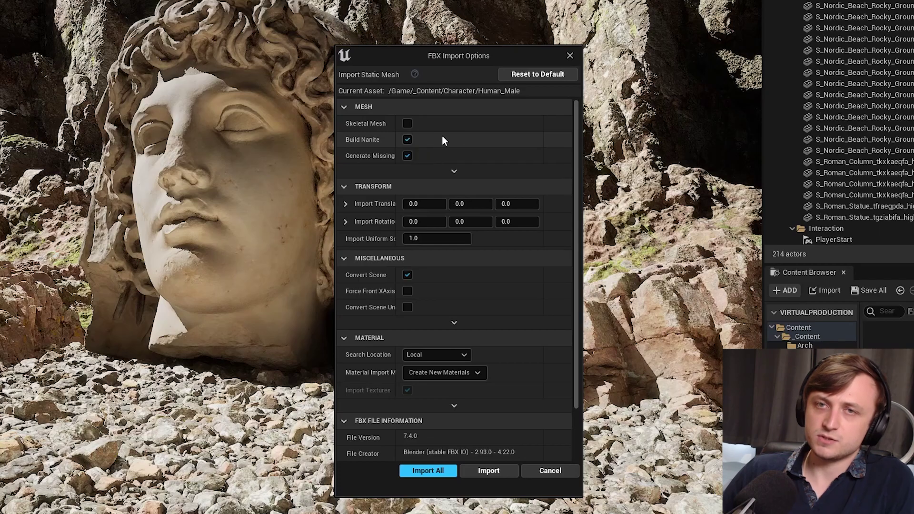
# - Import Human_Male as a static mesh with the reviewed FBX options
pyautogui.scroll(-3, 519, 214)
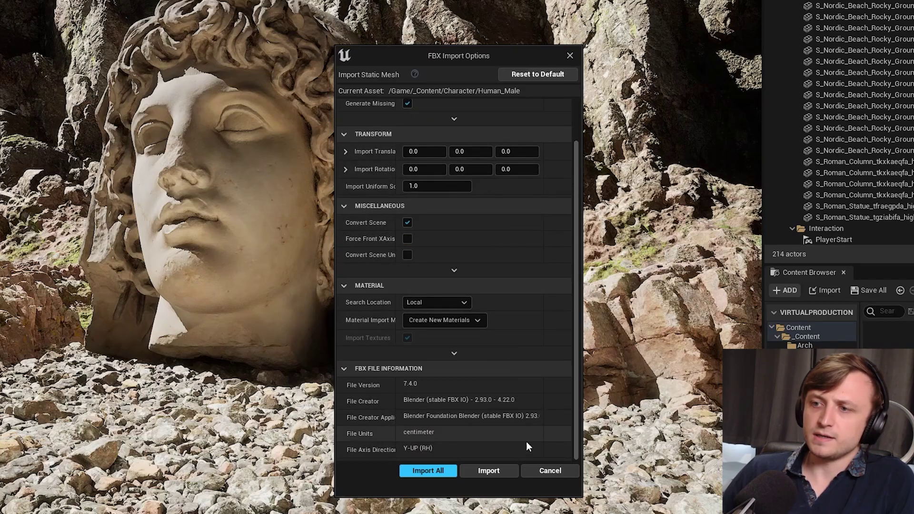
pyautogui.click(496, 475)
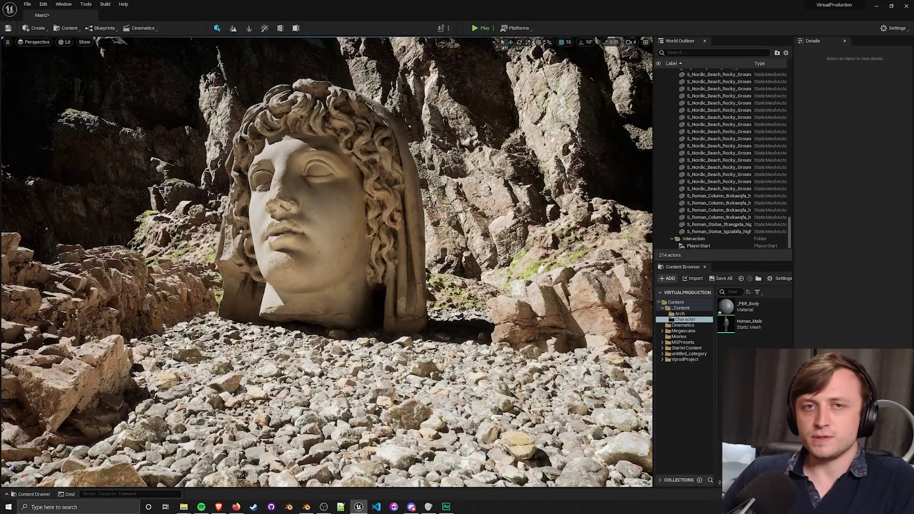
# - Place the Human_Male mesh on the rocks in front of the statue
pyautogui.click(31, 494)
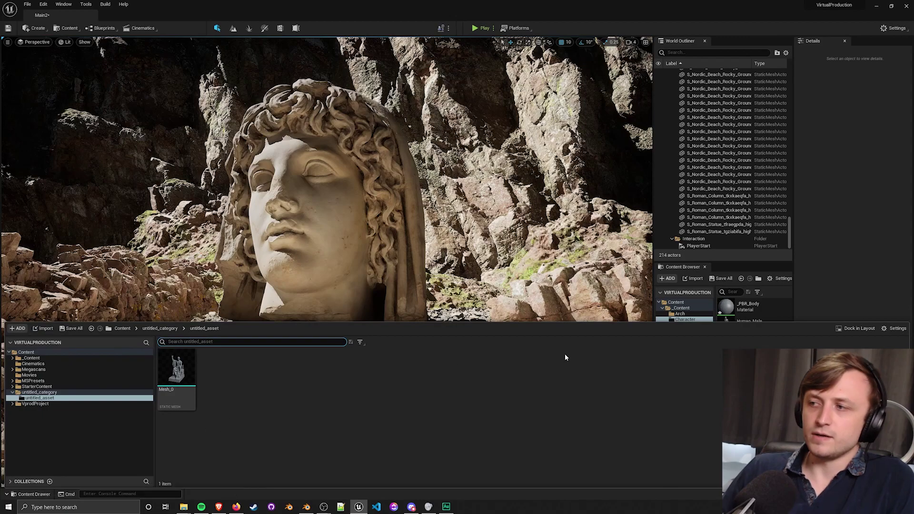
pyautogui.click(848, 284)
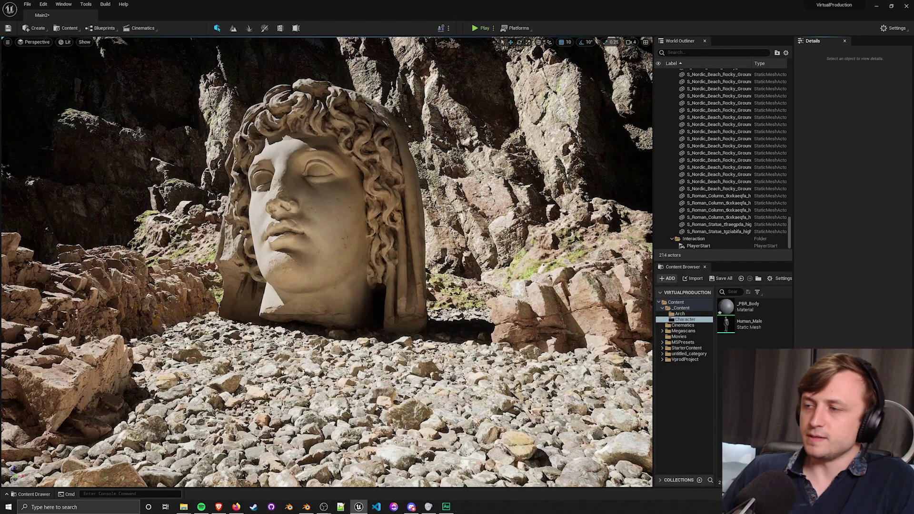
pyautogui.moveTo(760, 327)
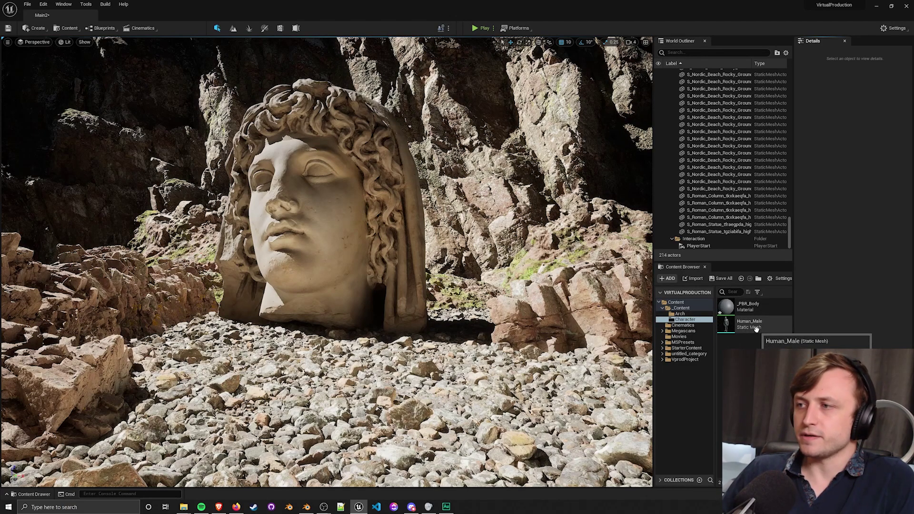
pyautogui.moveTo(758, 324); pyautogui.dragTo(518, 406)
# - Scale the Human_Male figure up to 1.75 and move the view closer
pyautogui.press('r')
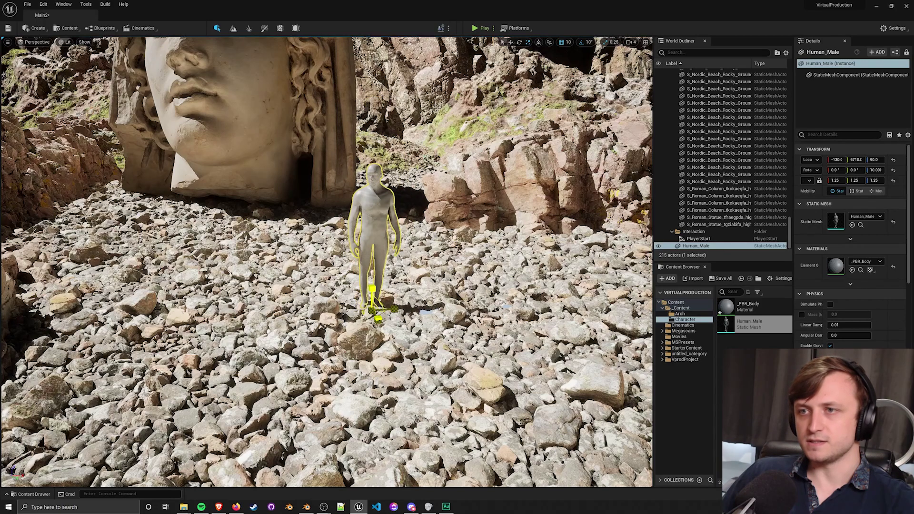
pyautogui.moveTo(377, 318)
pyautogui.mouseDown()
pyautogui.moveTo(378, 291)
pyautogui.moveTo(378, 333)
pyautogui.mouseUp()
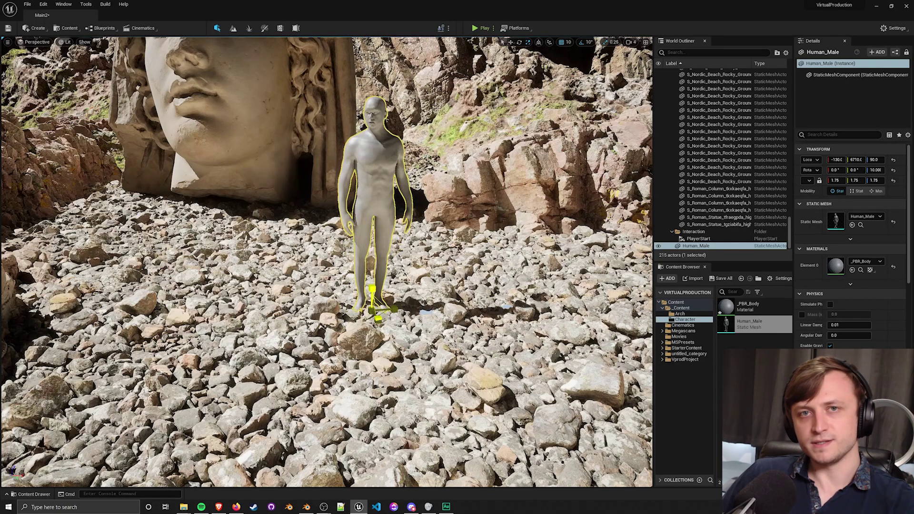
pyautogui.scroll(10, 327, 262)
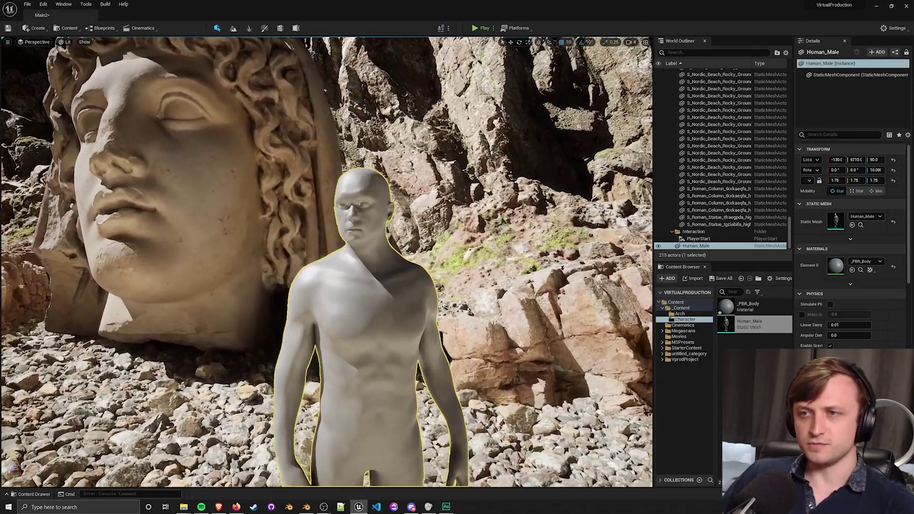
pyautogui.moveTo(327, 262); pyautogui.dragTo(308, 262, button='right')
# - Open _PBR_Body and set the Param colour to a fully saturated orange
pyautogui.doubleClick(727, 308)
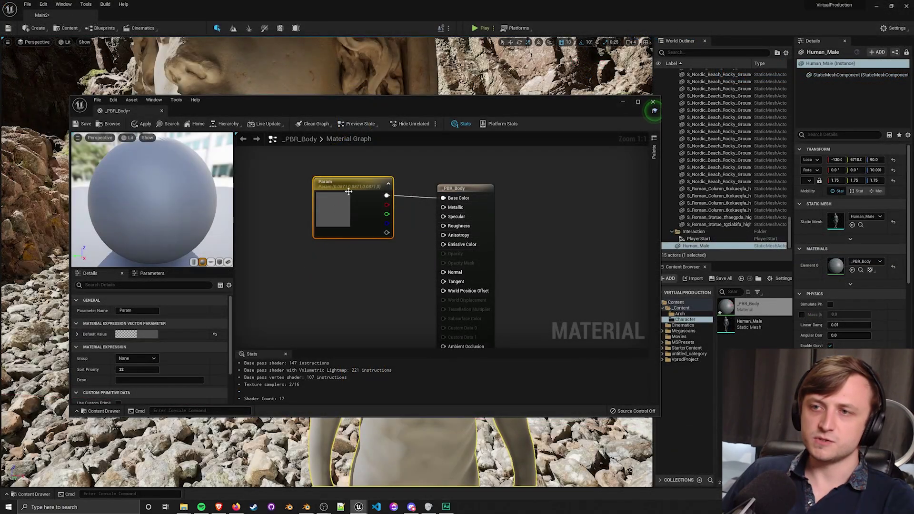
pyautogui.moveTo(314, 259); pyautogui.dragTo(333, 239, button='right')
pyautogui.click(148, 335)
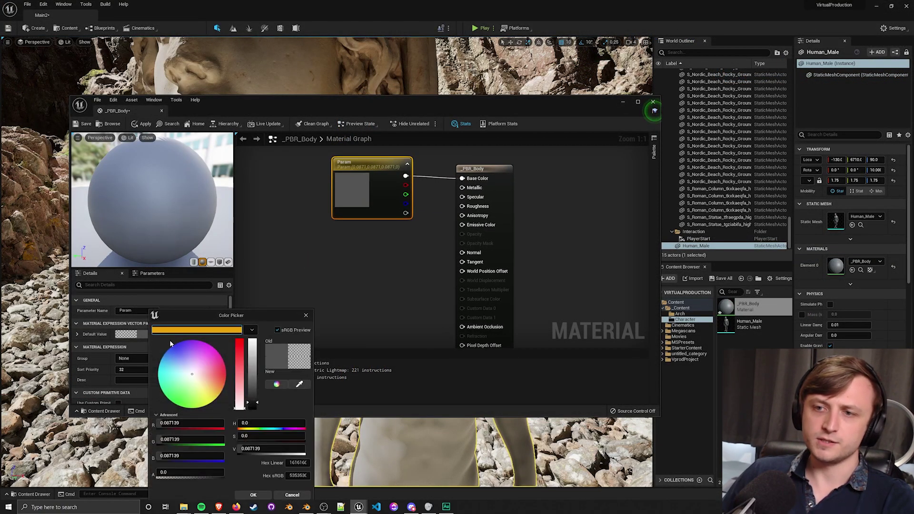
pyautogui.moveTo(206, 379); pyautogui.dragTo(225, 385)
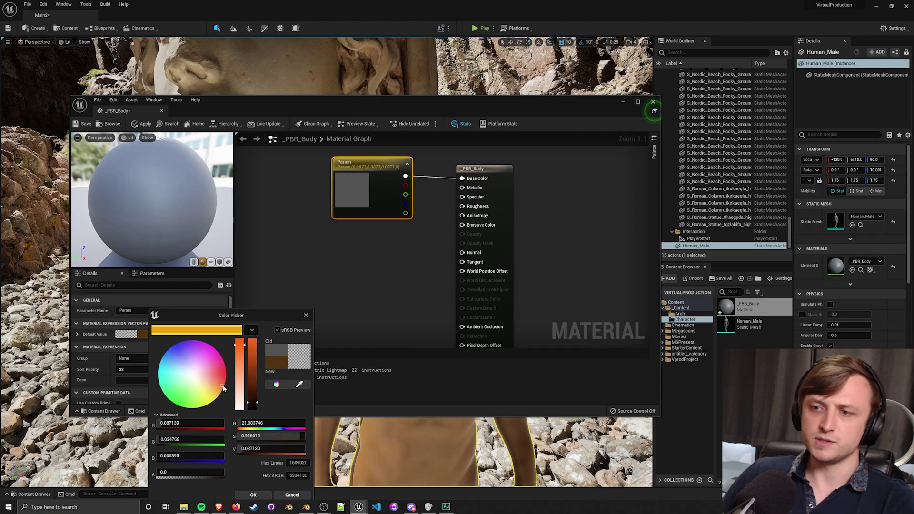
pyautogui.moveTo(353, 104); pyautogui.dragTo(737, 113)
pyautogui.moveTo(253, 403); pyautogui.dragTo(252, 366)
pyautogui.click(253, 495)
# - Add a Noise node to the material graph to drive Roughness
pyautogui.click(761, 285)
pyautogui.moveTo(761, 285); pyautogui.dragTo(729, 273, button='right')
pyautogui.rightClick(737, 275)
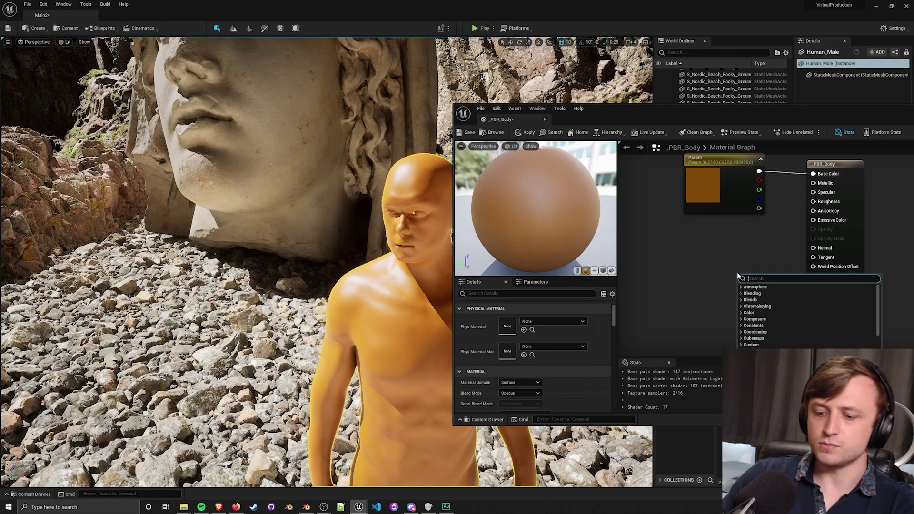
pyautogui.write('noise')
pyautogui.press('Return')
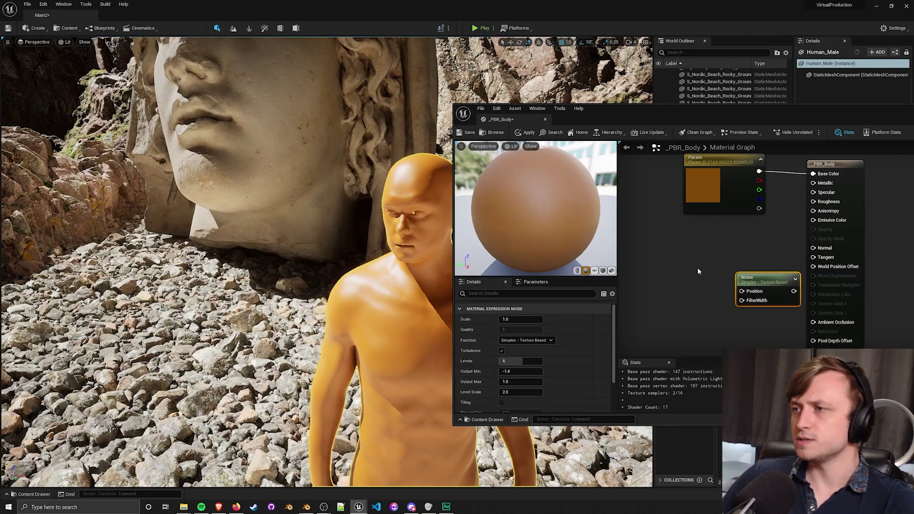
pyautogui.moveTo(794, 288); pyautogui.dragTo(814, 201)
# - Save _PBR_Body, close the Material Editor, and frame Human_Male in the level
pyautogui.click(467, 133)
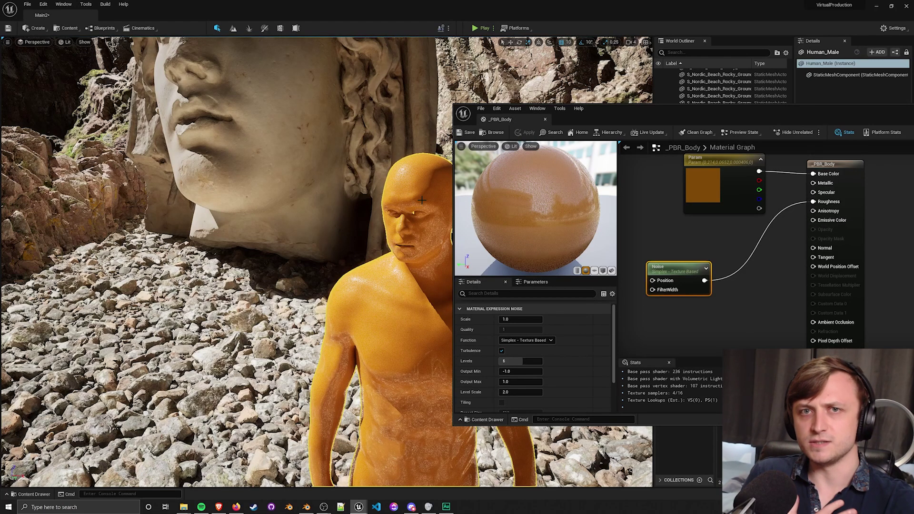
pyautogui.click(422, 200)
pyautogui.press('f')
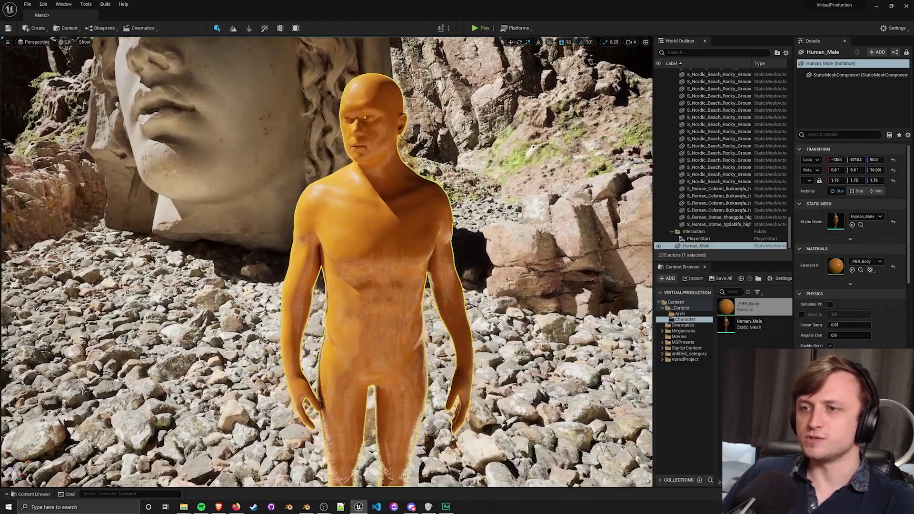
pyautogui.scroll(10, 327, 262)
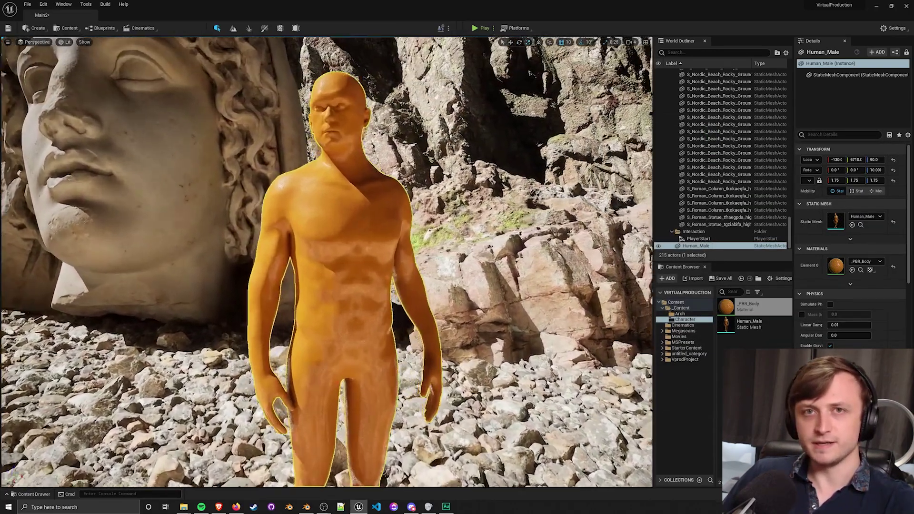
pyautogui.scroll(8, 326, 262)
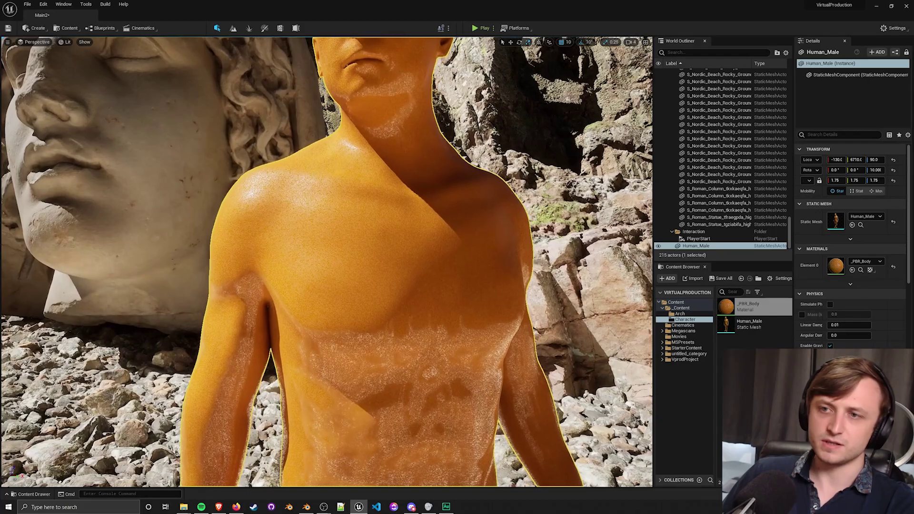
pyautogui.scroll(-15, 466, 256)
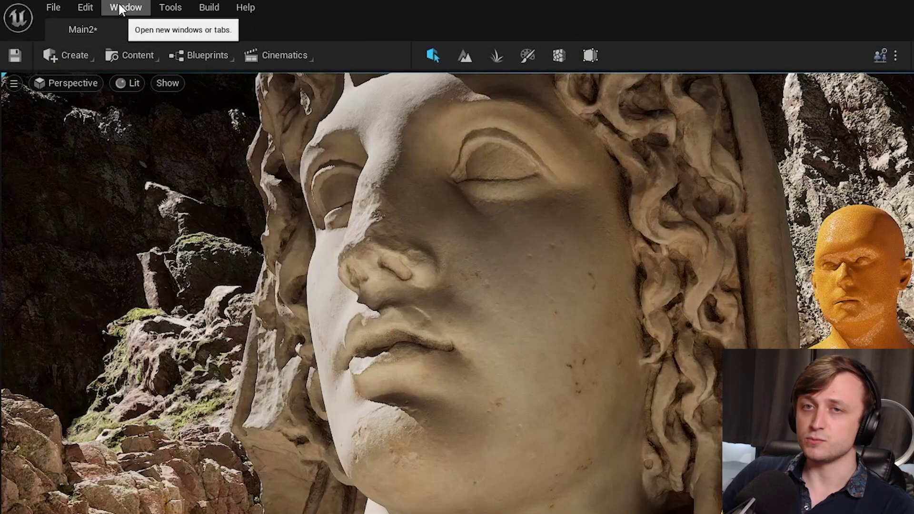
# - Open the Sequencer panel from Window > Cinematics and show the Cinematics folder
pyautogui.click(120, 7)
pyautogui.moveTo(200, 44)
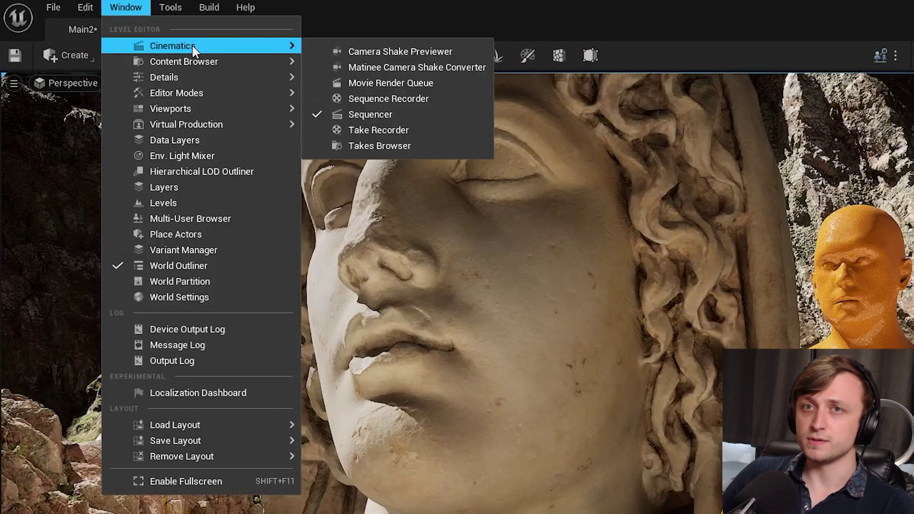
pyautogui.click(393, 115)
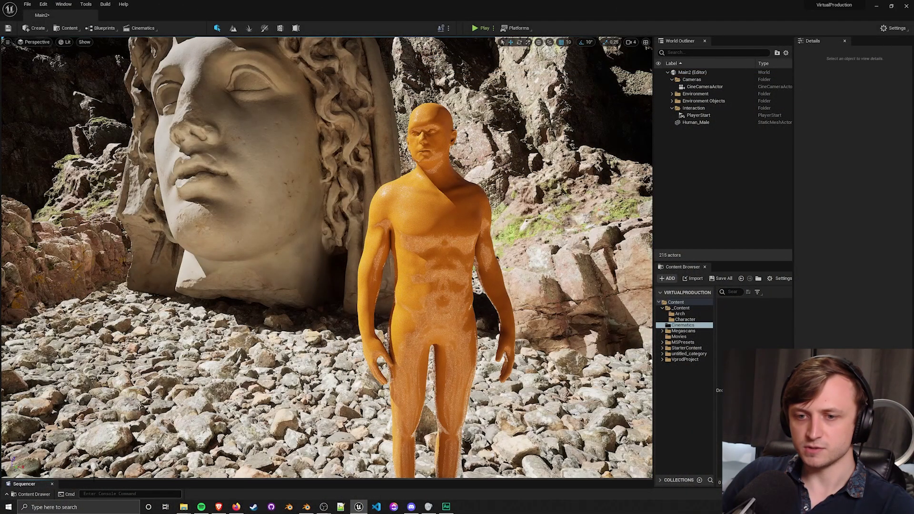
pyautogui.click(94, 475)
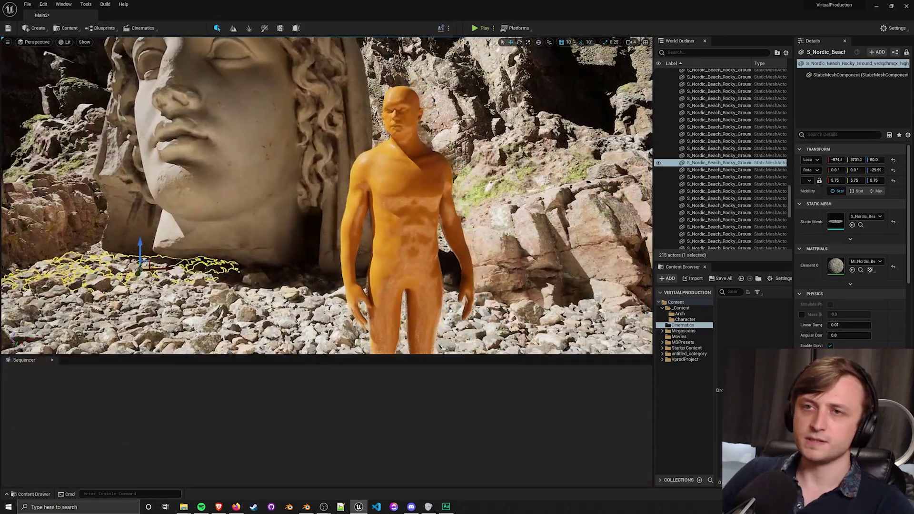
pyautogui.scroll(2, 182, 236)
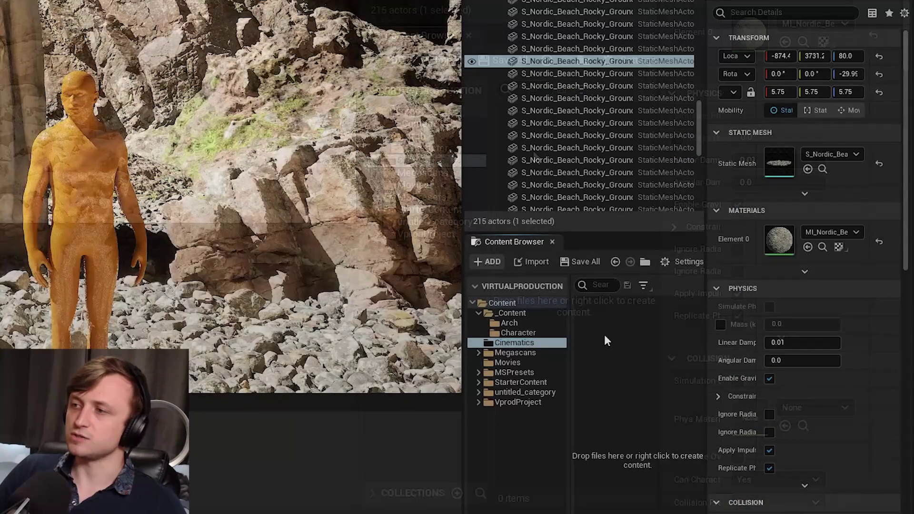
# - Create a Level Sequence named Cinematic_1, open it, and give the level view more height
pyautogui.rightClick(532, 151)
pyautogui.moveTo(669, 82)
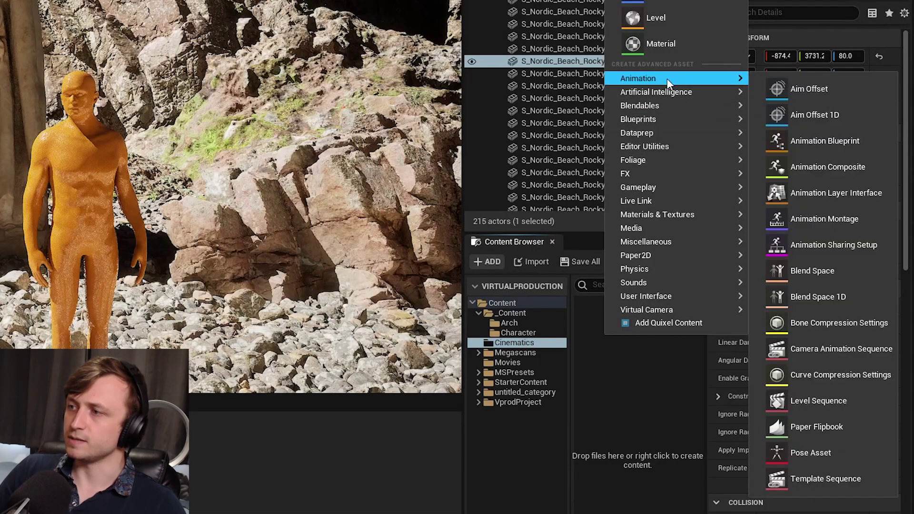
pyautogui.click(798, 397)
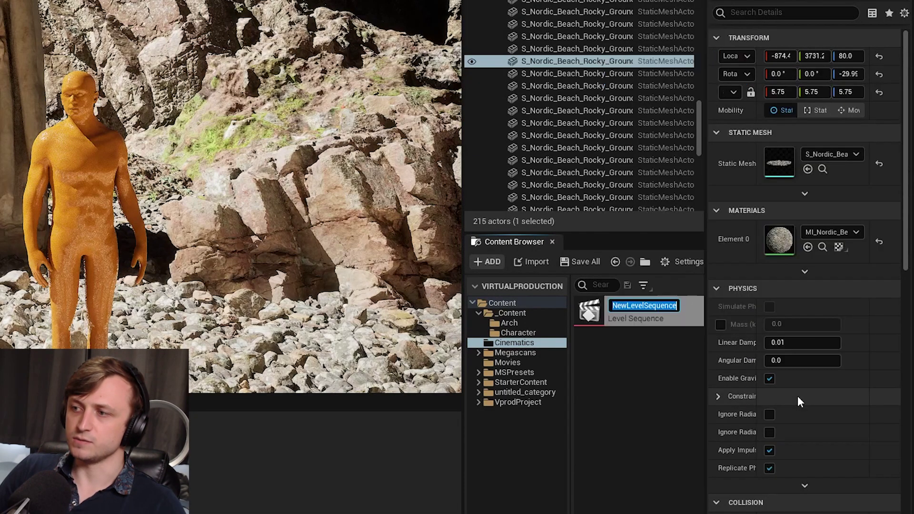
pyautogui.write('Cinematic')
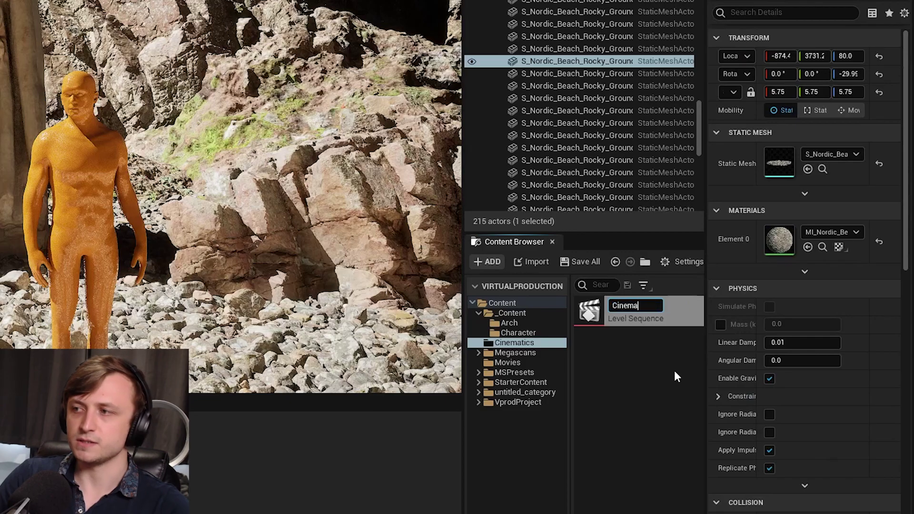
pyautogui.write('_1')
pyautogui.press('Return')
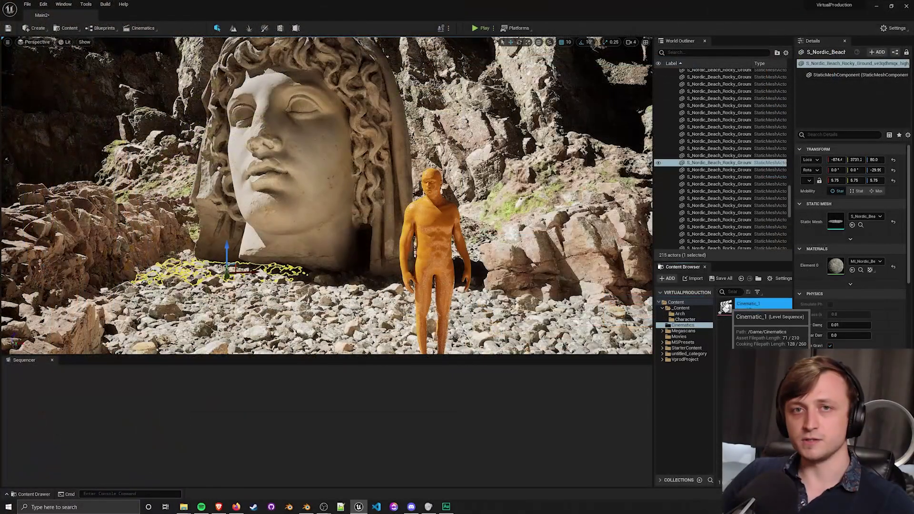
pyautogui.doubleClick(592, 311)
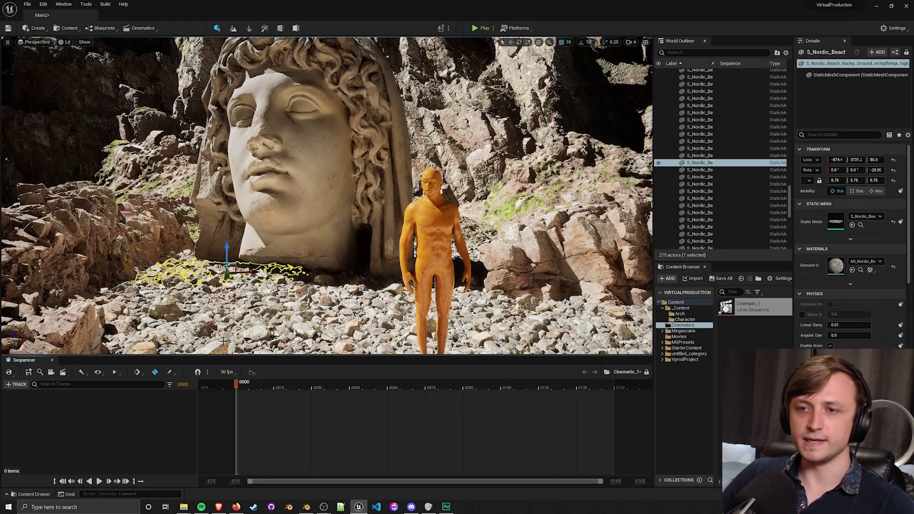
pyautogui.moveTo(254, 355); pyautogui.dragTo(237, 419)
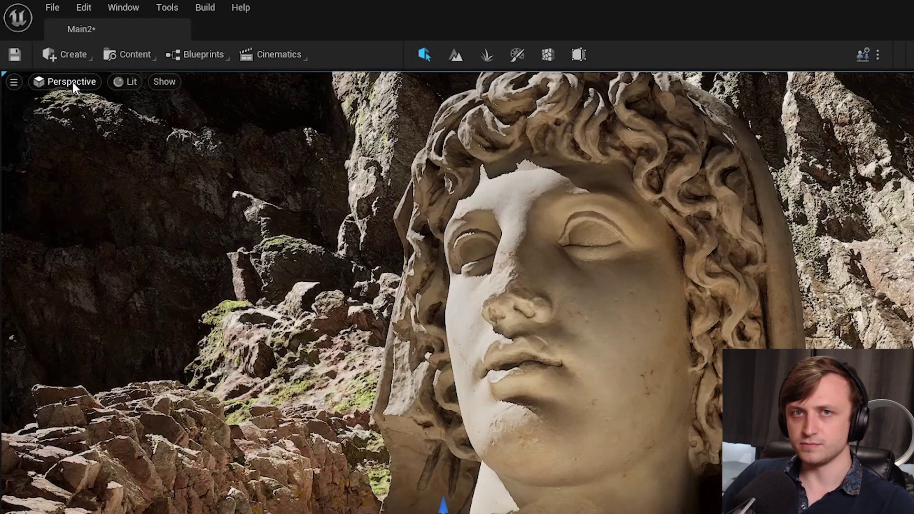
# - Switch to the Cinematic Viewport and test playback, returning the playhead to frame 0
pyautogui.click(73, 81)
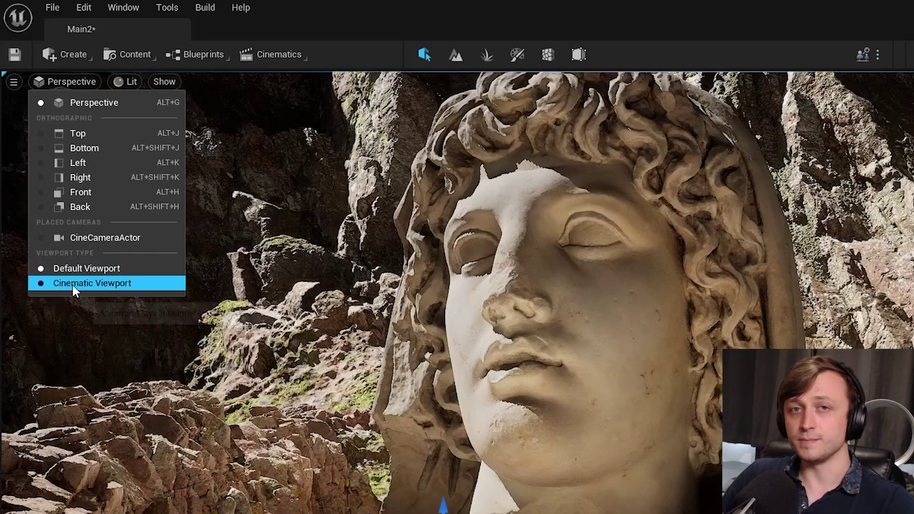
pyautogui.click(88, 283)
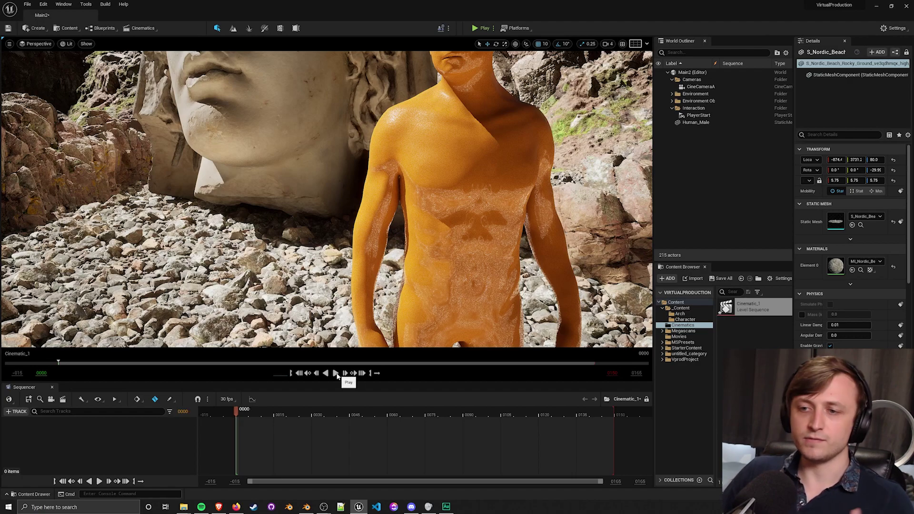
pyautogui.click(336, 373)
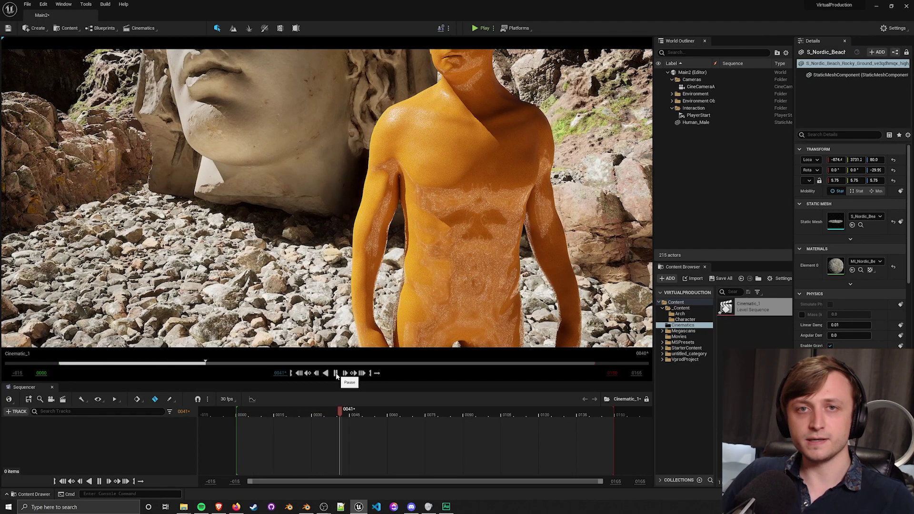
pyautogui.click(336, 373)
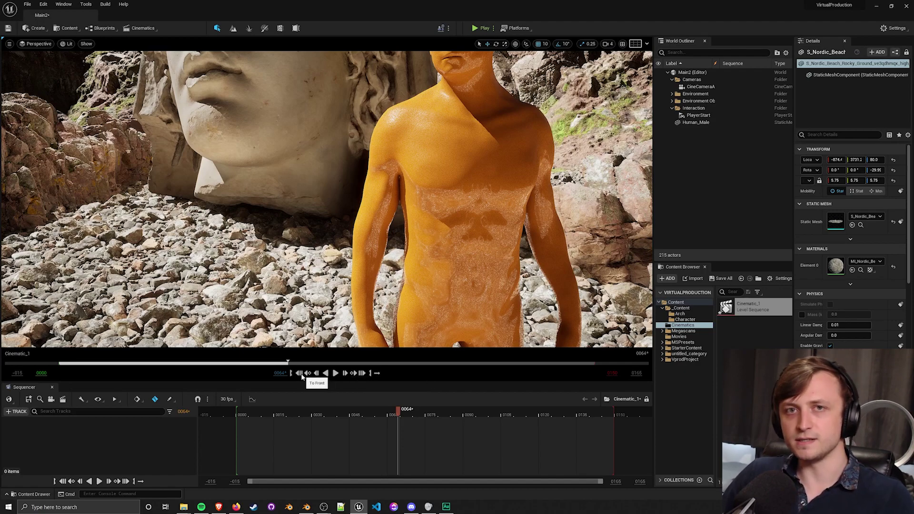
pyautogui.click(300, 374)
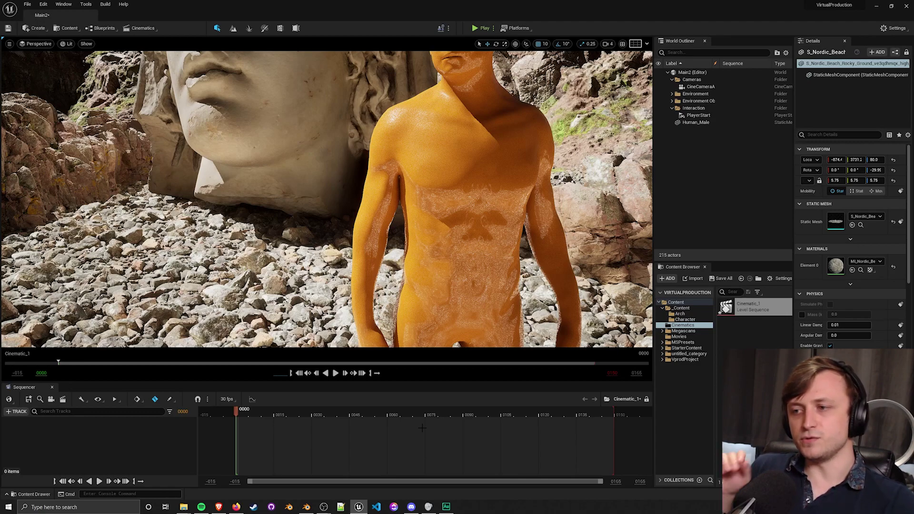
# - Deselect actors and zoom and pan the Sequencer timeline to recentre frame 0
pyautogui.click(419, 436)
pyautogui.keyDown('ctrl'); pyautogui.scroll(-5, 334, 433); pyautogui.keyUp('ctrl')
pyautogui.keyDown('ctrl'); pyautogui.scroll(-2, 271, 431); pyautogui.keyUp('ctrl')
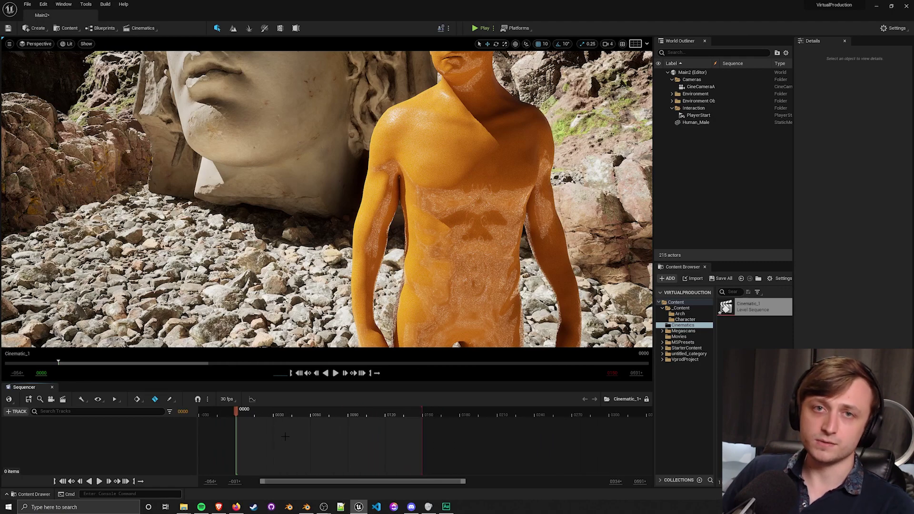
pyautogui.moveTo(312, 434); pyautogui.dragTo(393, 445, button='right')
pyautogui.keyDown('ctrl'); pyautogui.scroll(1, 394, 445); pyautogui.keyUp('ctrl')
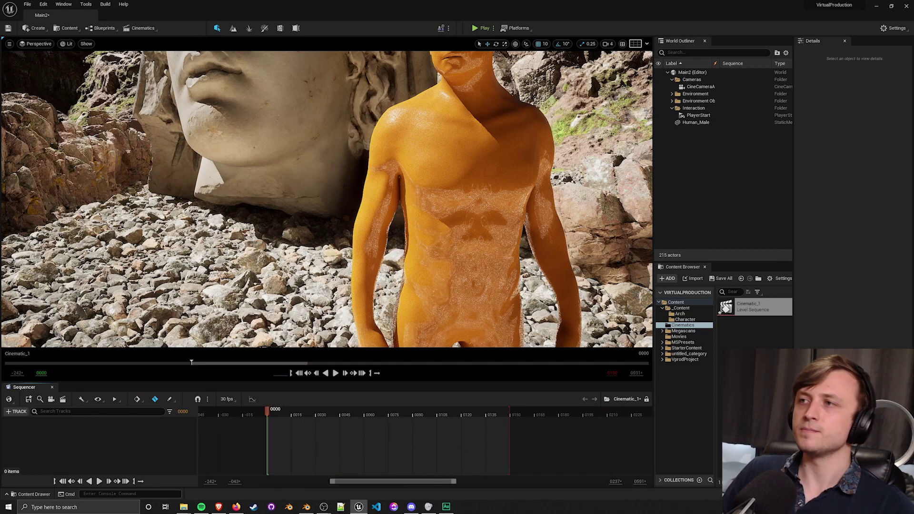
# - Add the CineCameraActor to Cinematic_1 and pilot it to frame the statue and figure
pyautogui.click(702, 87)
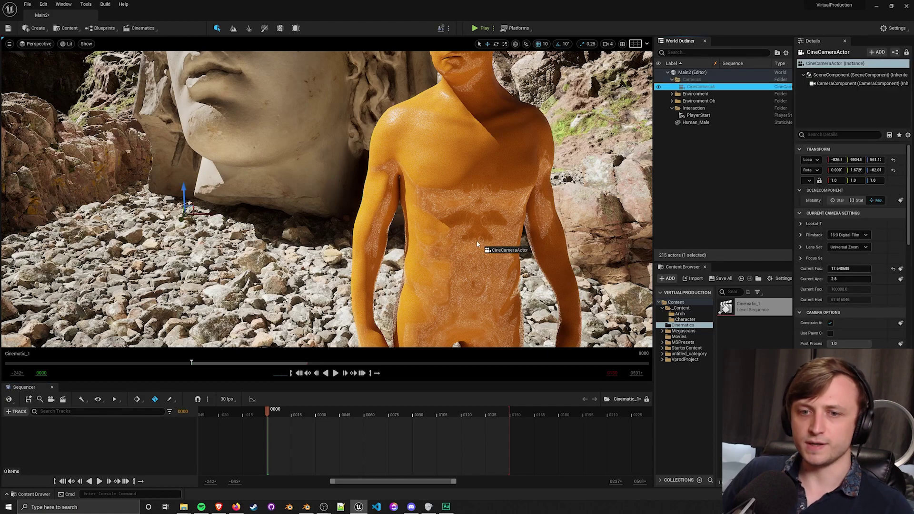
pyautogui.moveTo(100, 439); pyautogui.dragTo(100, 438)
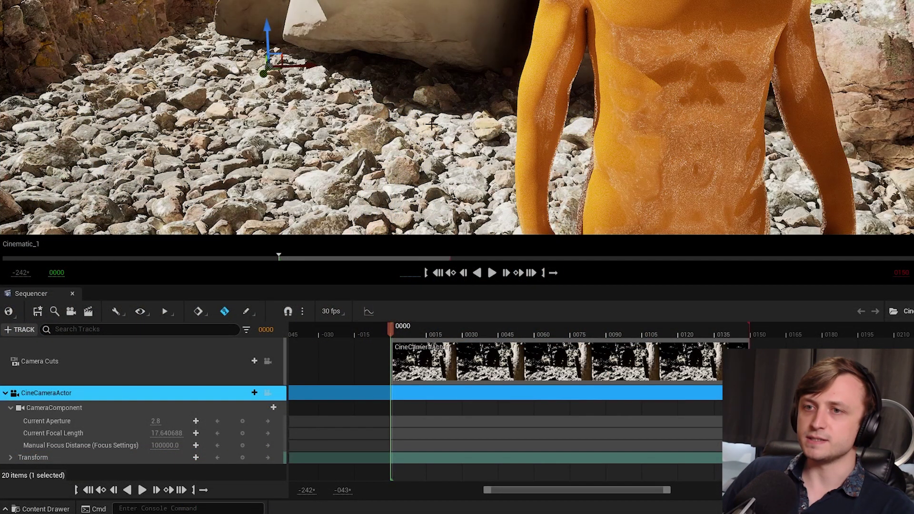
pyautogui.moveTo(432, 124); pyautogui.dragTo(452, 127, button='right')
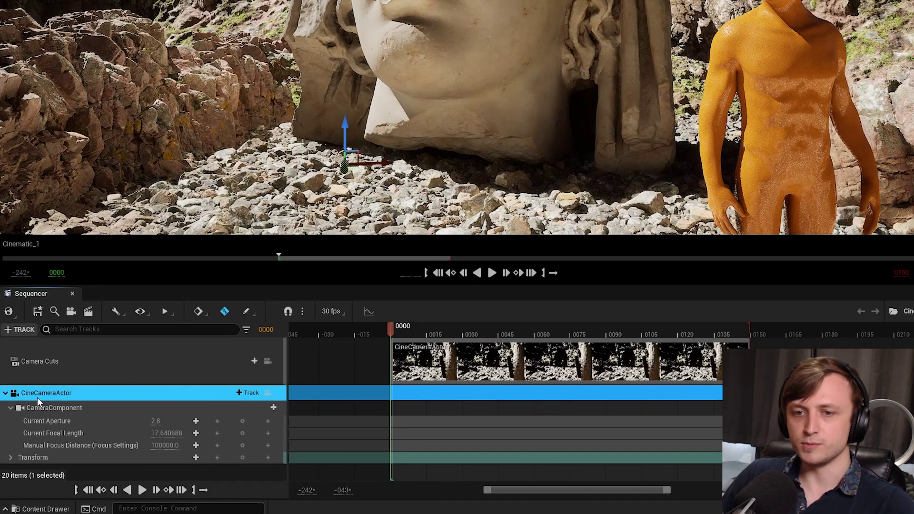
pyautogui.click(267, 393)
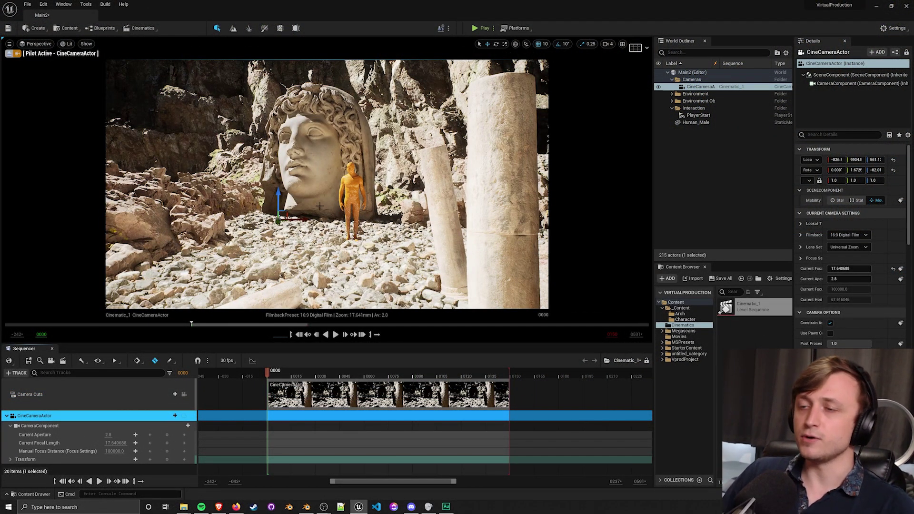
pyautogui.moveTo(319, 205); pyautogui.dragTo(332, 228)
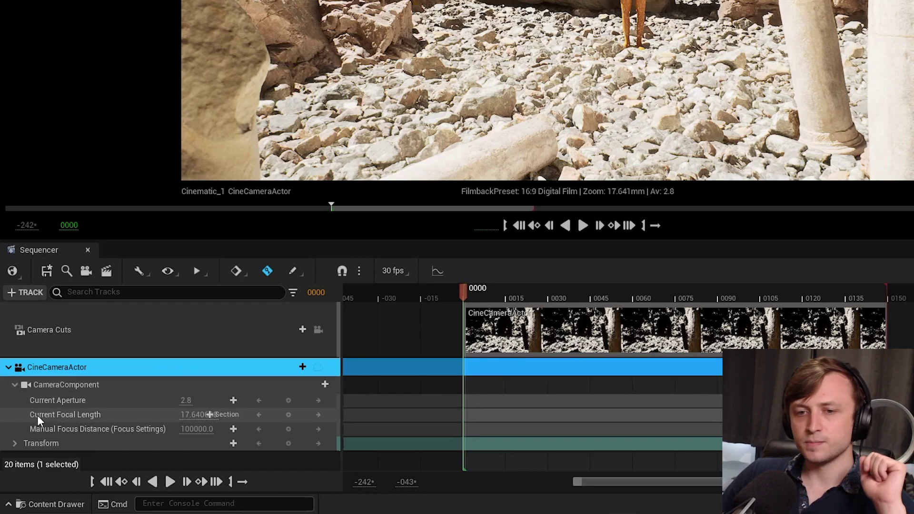
# - Show the camera's Transform track and key Location and Rotation at frame 0000
pyautogui.click(14, 385)
pyautogui.click(15, 401)
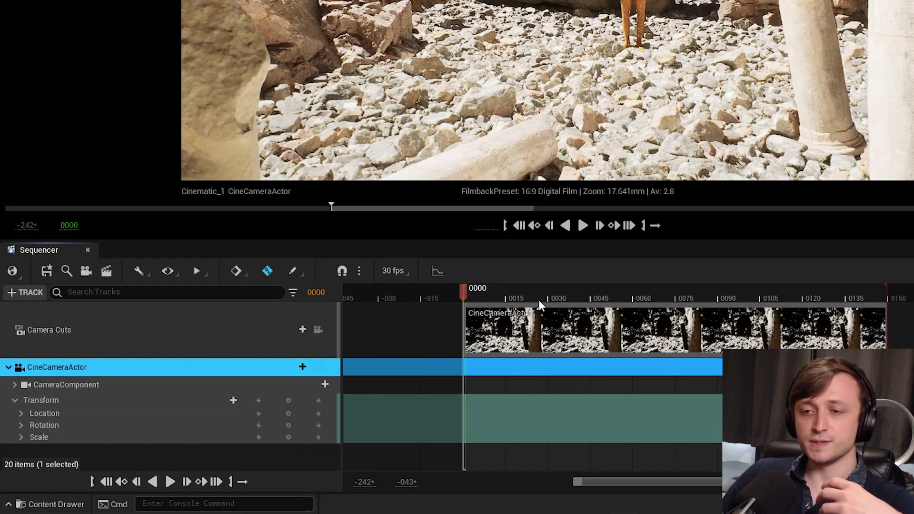
pyautogui.moveTo(464, 291); pyautogui.dragTo(648, 293)
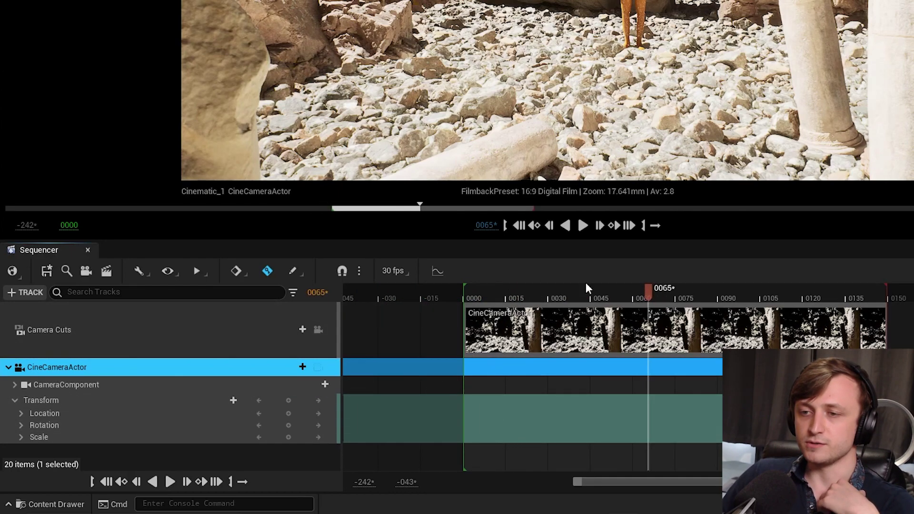
pyautogui.click(518, 231)
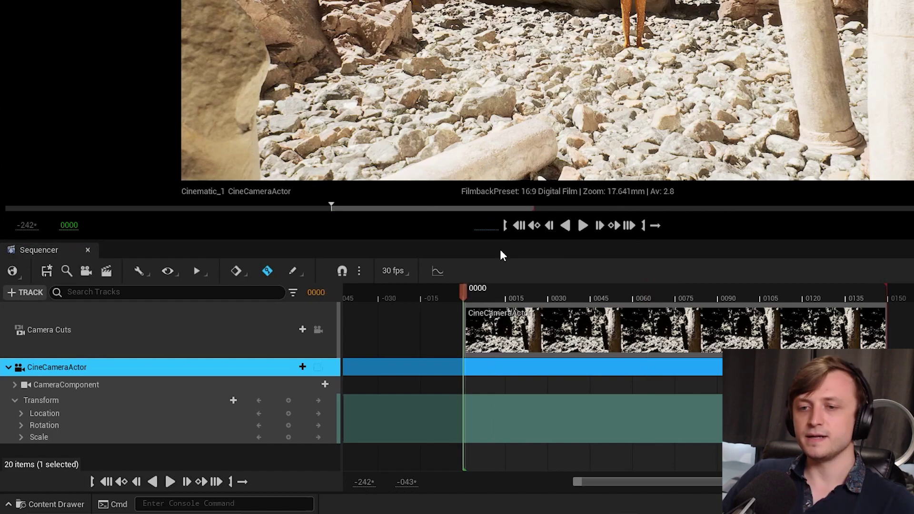
pyautogui.click(288, 413)
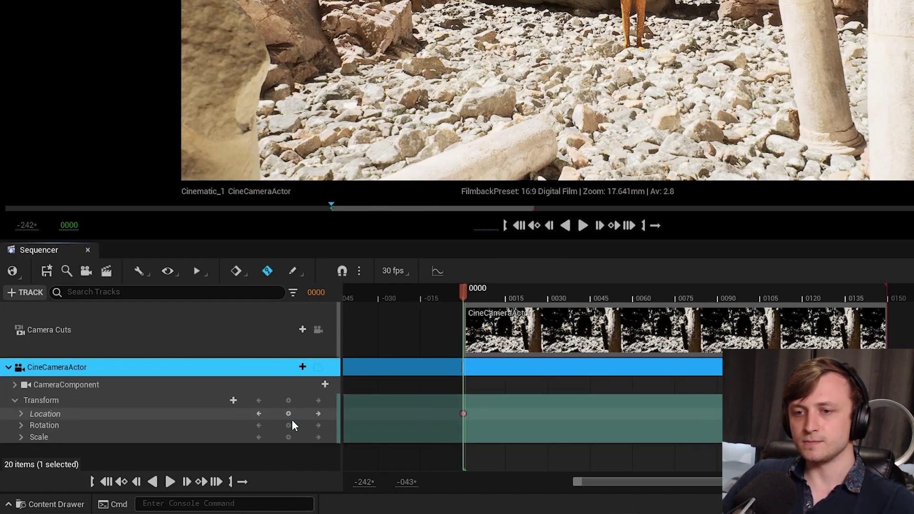
pyautogui.click(288, 425)
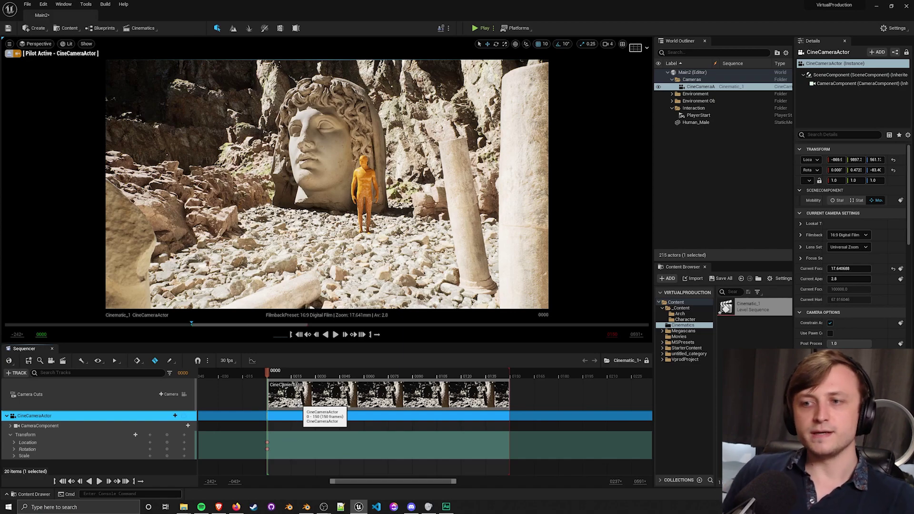
# - Fly the camera forward and turn it, keying its transform at frame 0048
pyautogui.moveTo(275, 376); pyautogui.dragTo(348, 376)
pyautogui.press('w')
pyautogui.moveTo(426, 269); pyautogui.dragTo(425, 269, button='right')
pyautogui.click(167, 443)
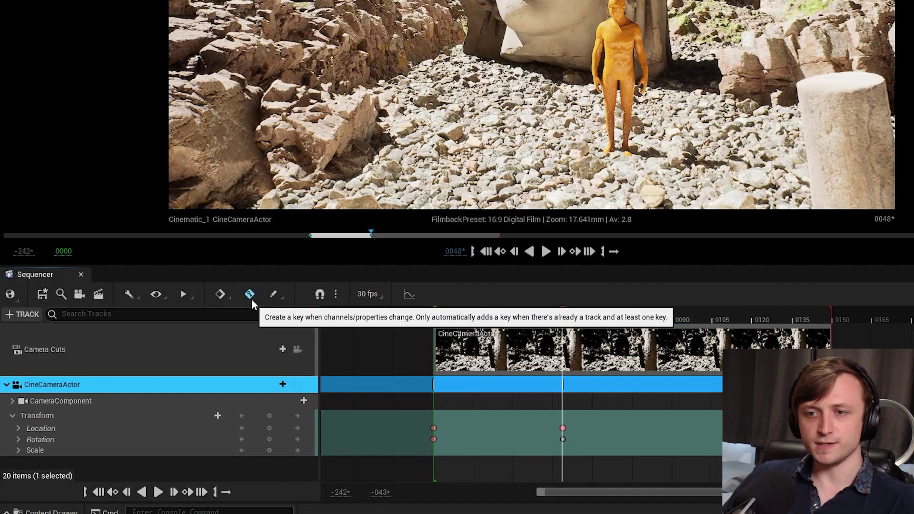
# - Enable Auto-key and reposition the camera at frame 0086
pyautogui.click(251, 298)
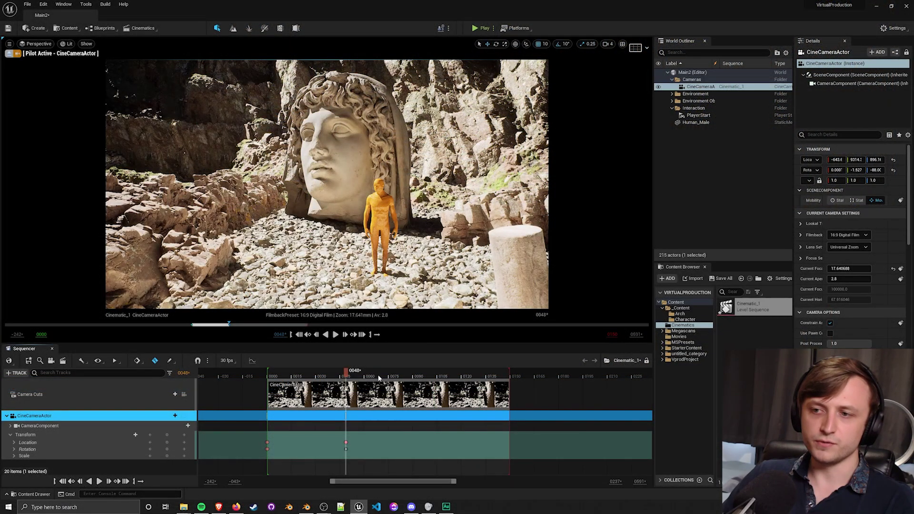
pyautogui.moveTo(379, 377); pyautogui.dragTo(406, 376)
pyautogui.press('Return')
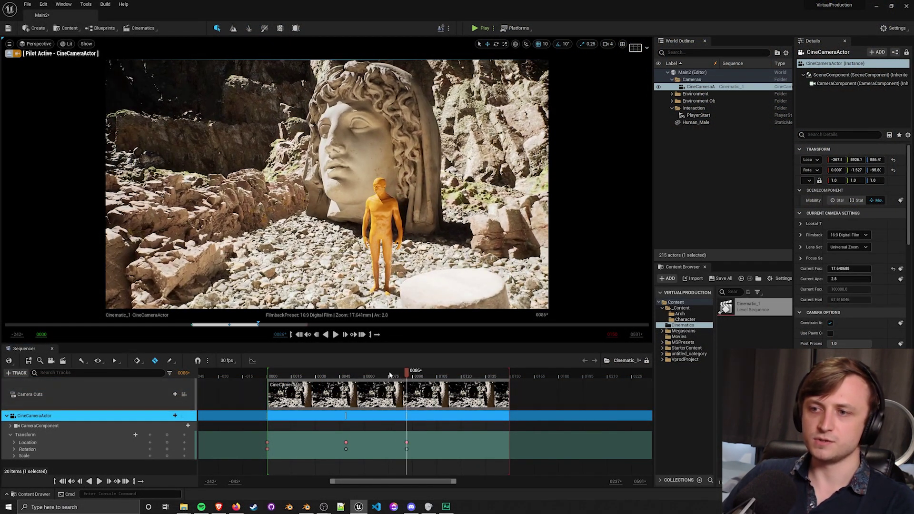
# - Swing the camera toward the rock cliff at frame 0118, then replay the move
pyautogui.click(300, 335)
pyautogui.click(336, 334)
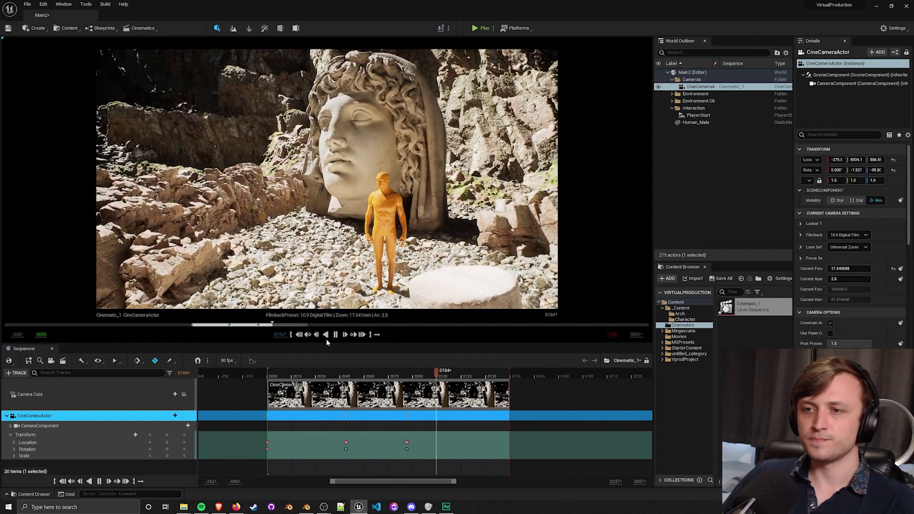
pyautogui.click(336, 338)
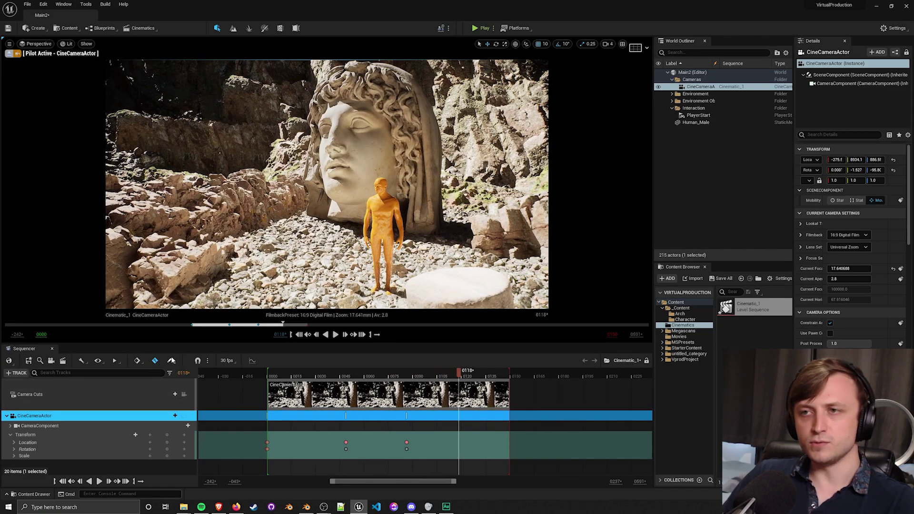
pyautogui.moveTo(329, 190); pyautogui.dragTo(328, 191, button='right')
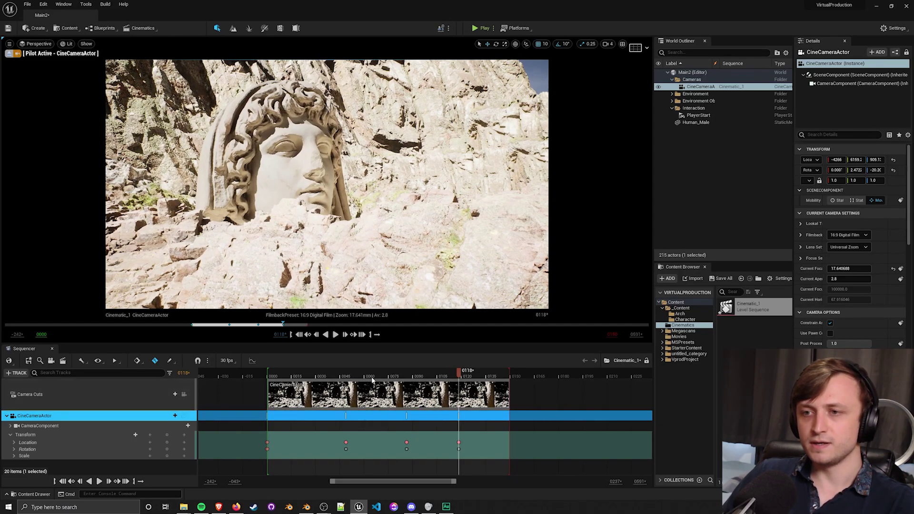
pyautogui.click(346, 376)
pyautogui.press('space')
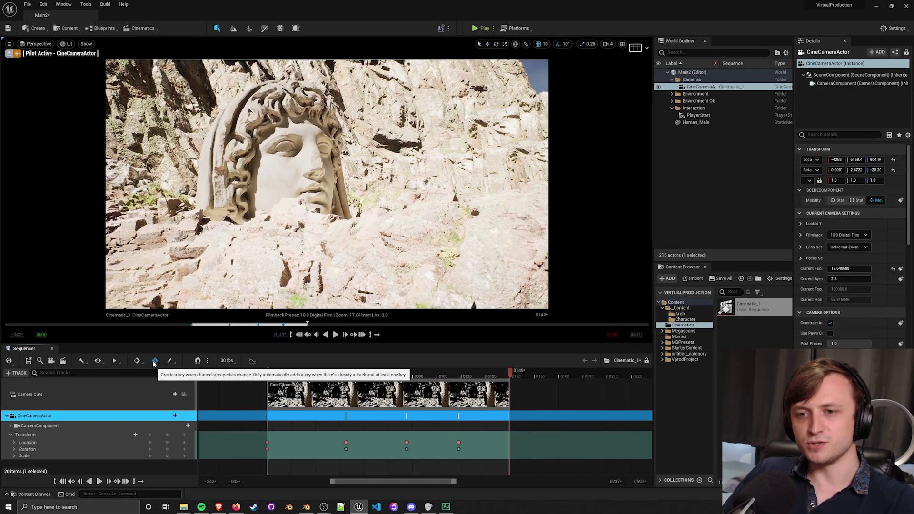
pyautogui.click(385, 376)
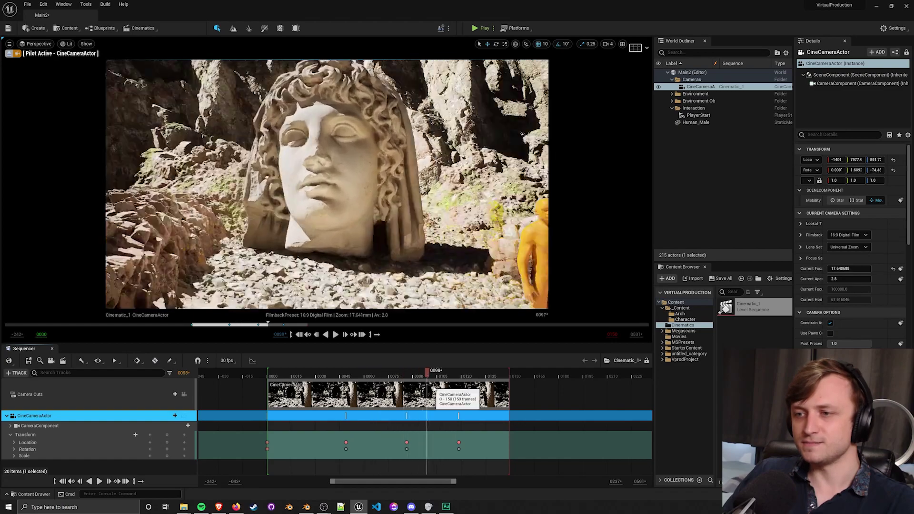
# - Remove the 0118 key and set all camera transform keys to Linear interpolation
pyautogui.hotkey('ctrl', 'z')
pyautogui.moveTo(282, 376); pyautogui.dragTo(328, 372)
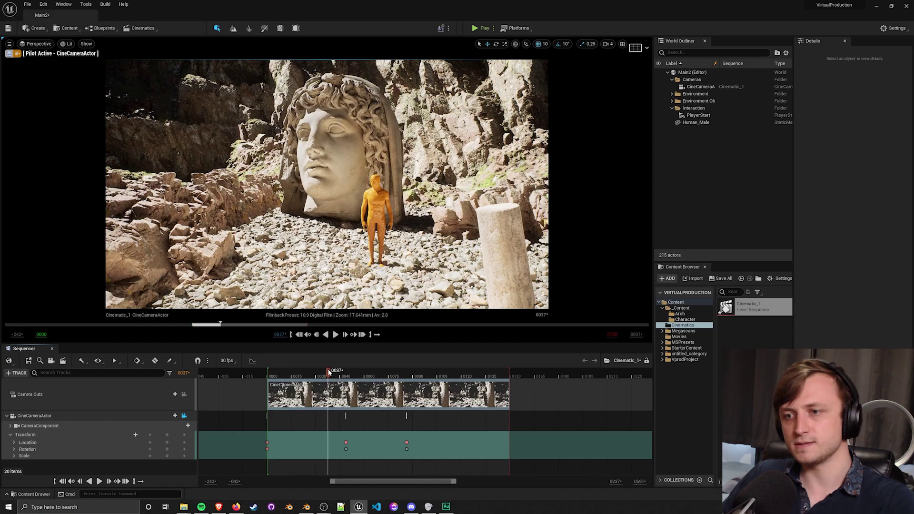
pyautogui.moveTo(419, 469); pyautogui.dragTo(278, 430)
pyautogui.rightClick(346, 445)
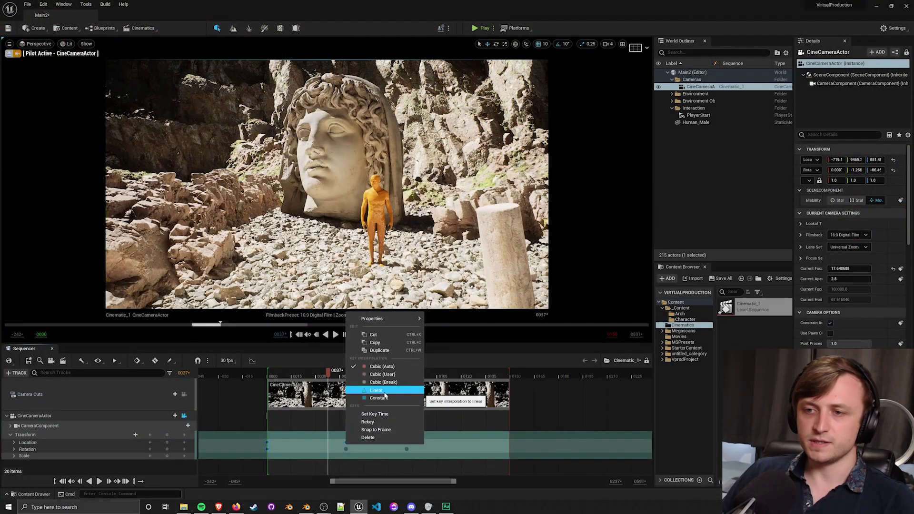
pyautogui.click(385, 391)
# - Play back the camera move and reapply Linear interpolation to the keys
pyautogui.moveTo(331, 375); pyautogui.dragTo(312, 380)
pyautogui.click(336, 334)
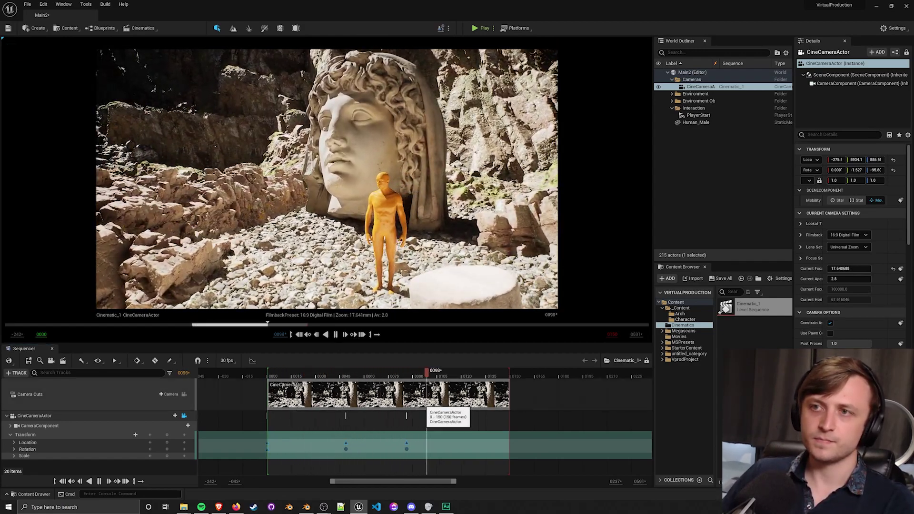
pyautogui.rightClick(346, 416)
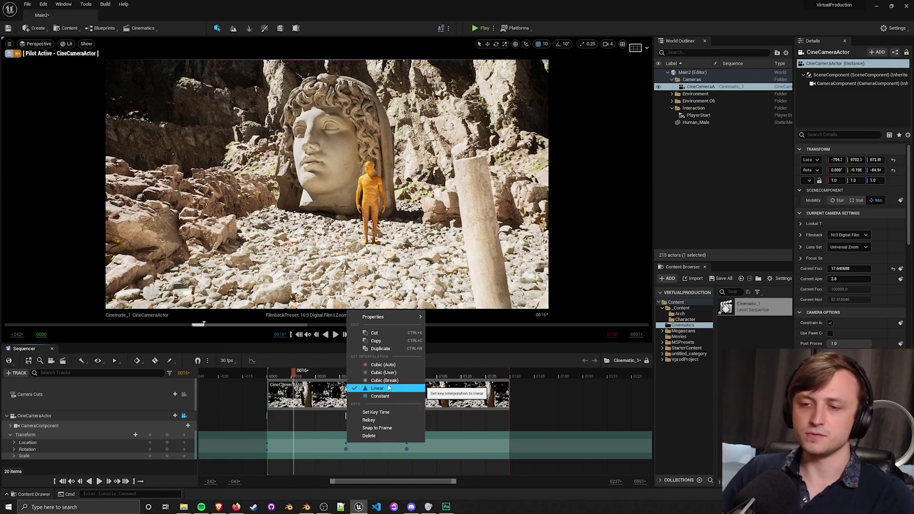
pyautogui.click(389, 388)
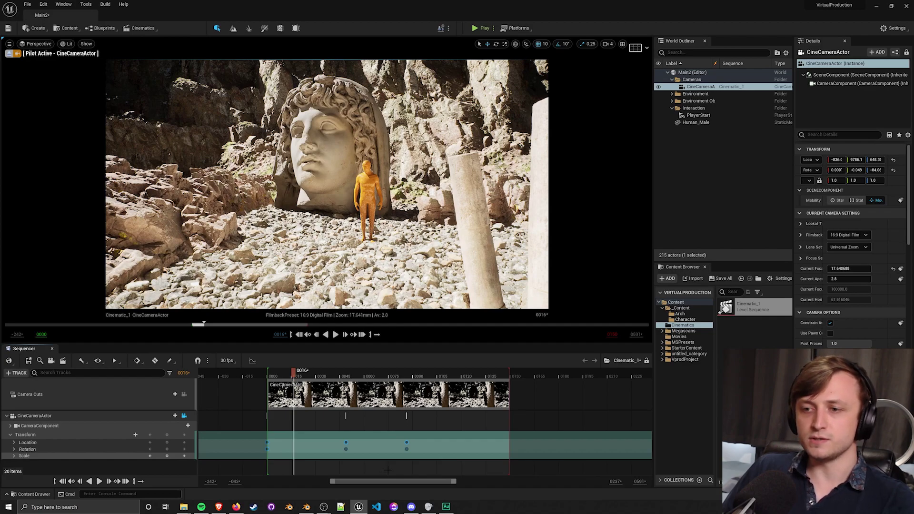
# - Try interpolation hotkeys 5, 1, 4 and 5 on the keys, then scrub to preview
pyautogui.press('5')
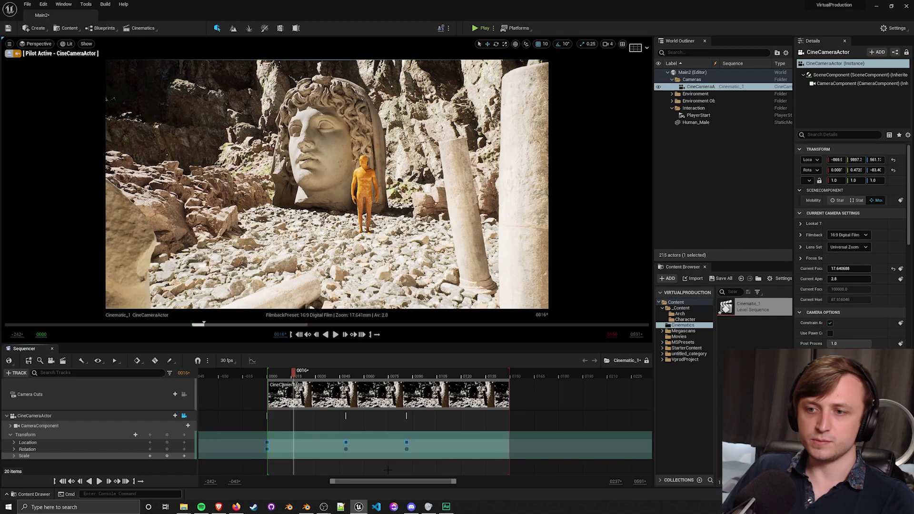
pyautogui.press('1')
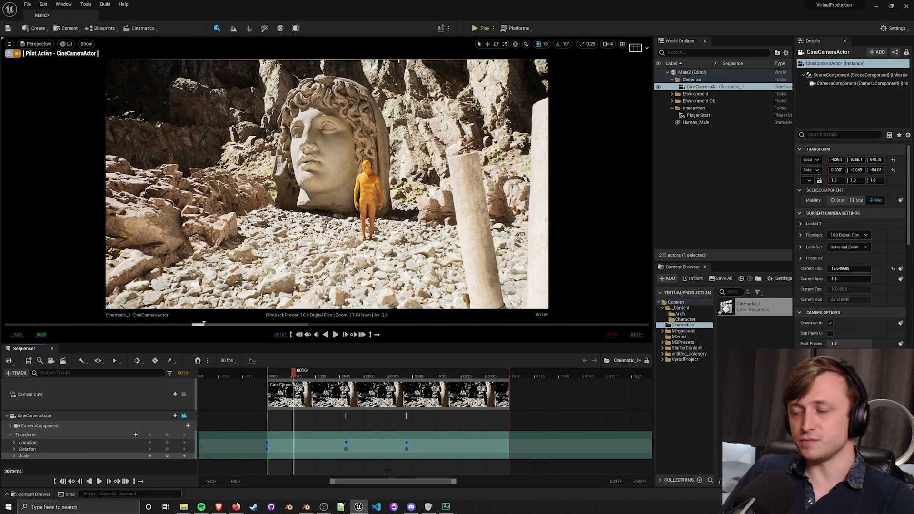
pyautogui.press('4')
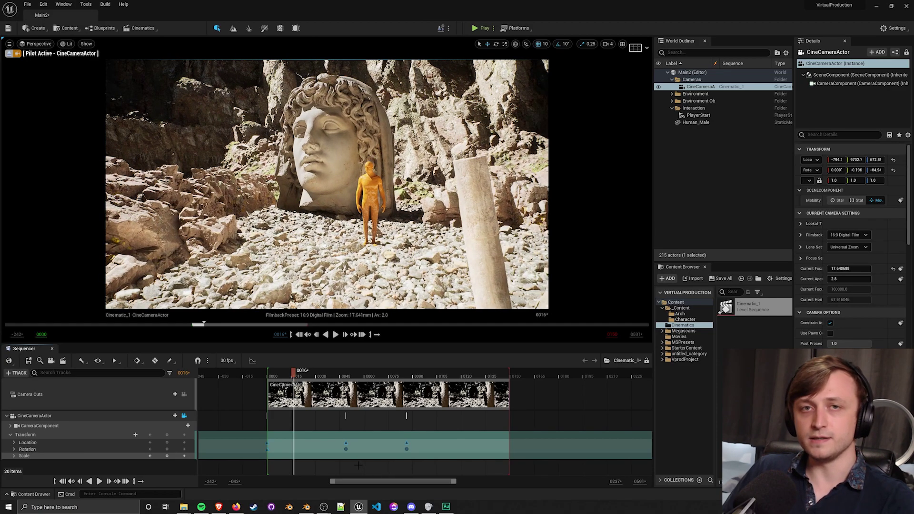
pyautogui.press('5')
pyautogui.moveTo(293, 371); pyautogui.dragTo(327, 373)
pyautogui.click(245, 375)
pyautogui.moveTo(258, 384); pyautogui.dragTo(281, 376)
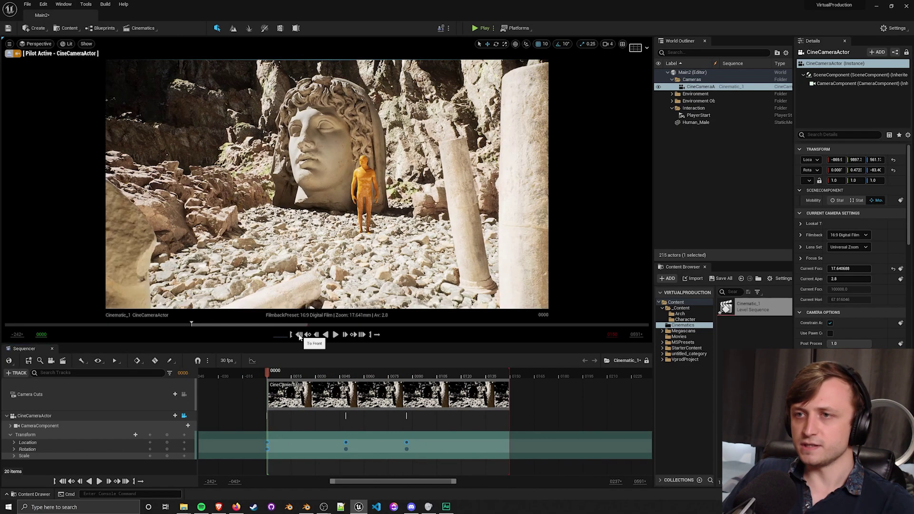
# - Play the move, re-enable Auto-key, and fly the camera toward the statue and figure
pyautogui.click(336, 335)
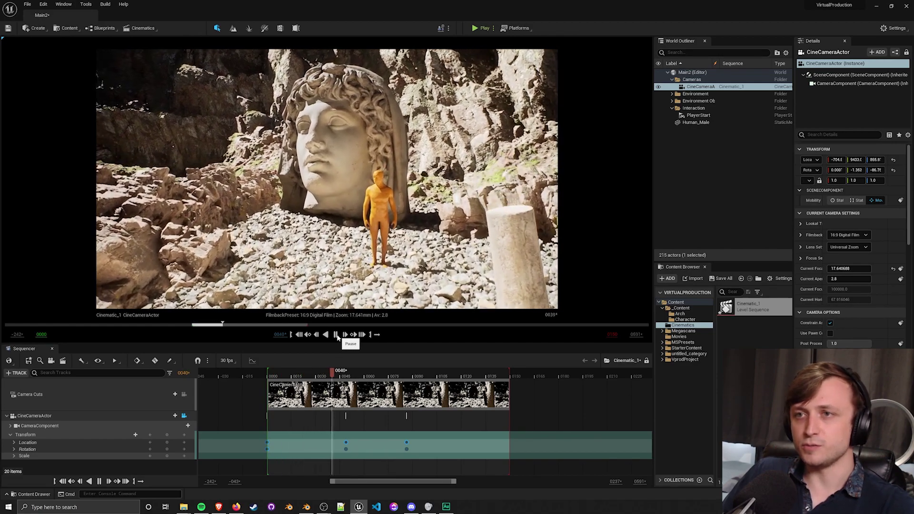
pyautogui.click(291, 335)
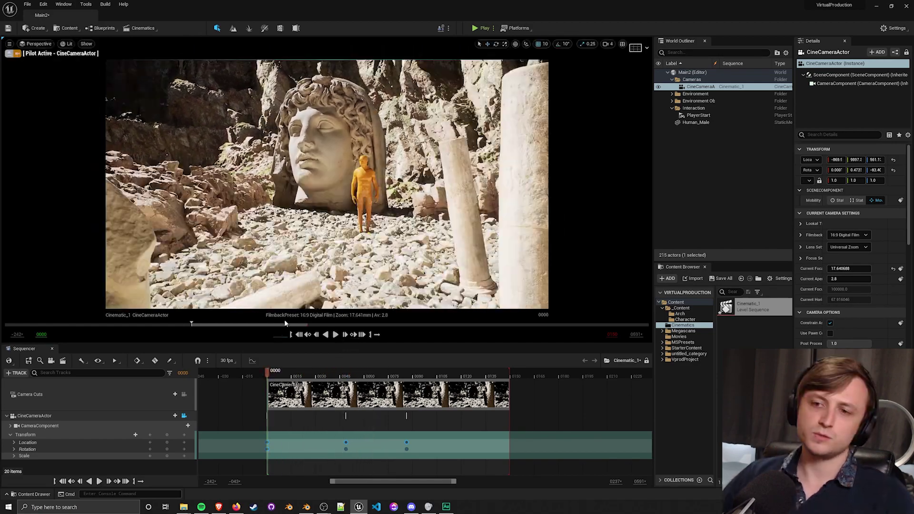
pyautogui.click(158, 363)
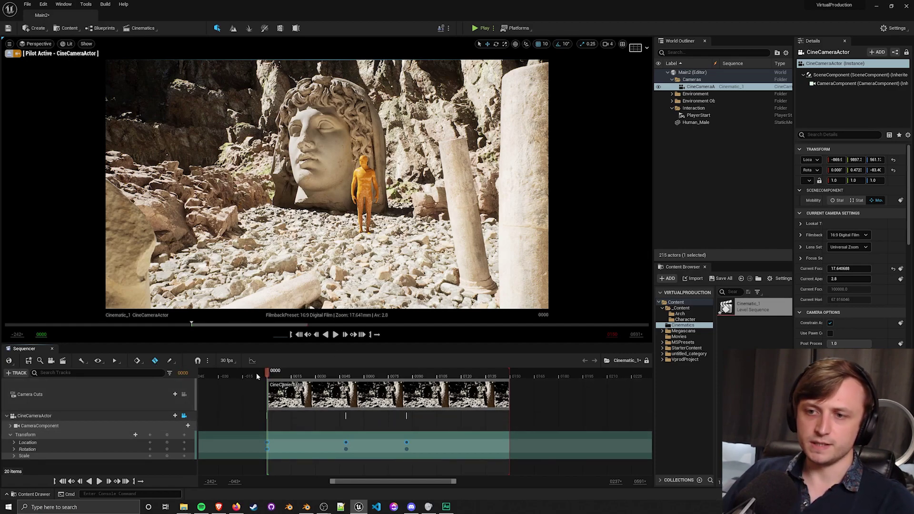
pyautogui.moveTo(328, 238); pyautogui.dragTo(346, 216, button='right')
pyautogui.press('w')
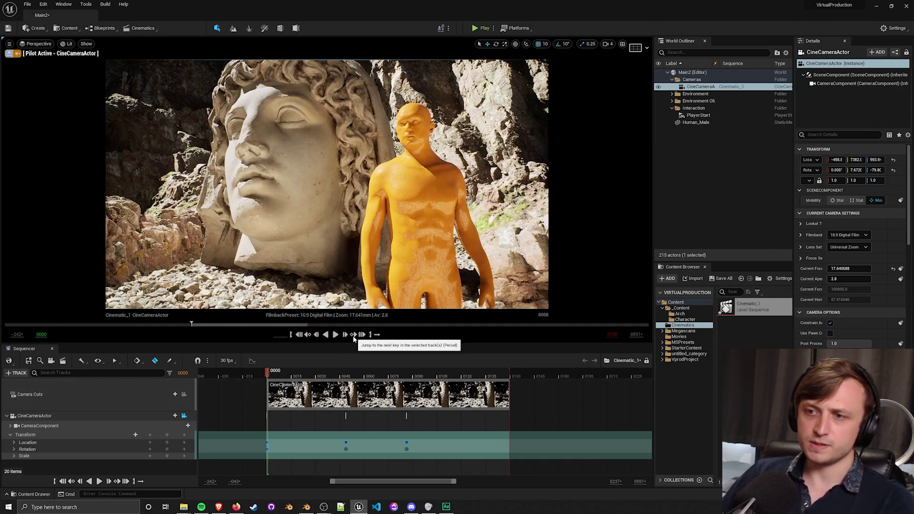
# - Fly the camera closer to the statue at the 0048 key and early frames
pyautogui.click(354, 335)
pyautogui.press('w')
pyautogui.moveTo(333, 215); pyautogui.dragTo(339, 216, button='right')
pyautogui.moveTo(346, 371)
pyautogui.mouseDown()
pyautogui.moveTo(280, 375)
pyautogui.moveTo(355, 370)
pyautogui.mouseUp()
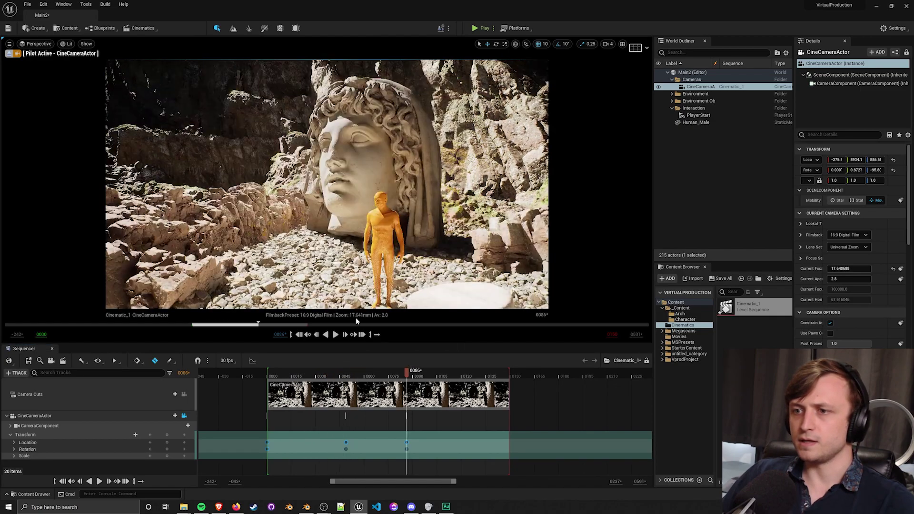
pyautogui.press('w')
pyautogui.moveTo(360, 306); pyautogui.dragTo(397, 304, button='right')
pyautogui.moveTo(407, 371); pyautogui.dragTo(376, 381)
# - Move the third camera key to frame 0098 and scrub to check the statue close-up
pyautogui.click(407, 446)
pyautogui.moveTo(406, 442); pyautogui.dragTo(425, 443)
pyautogui.moveTo(389, 377); pyautogui.dragTo(326, 376)
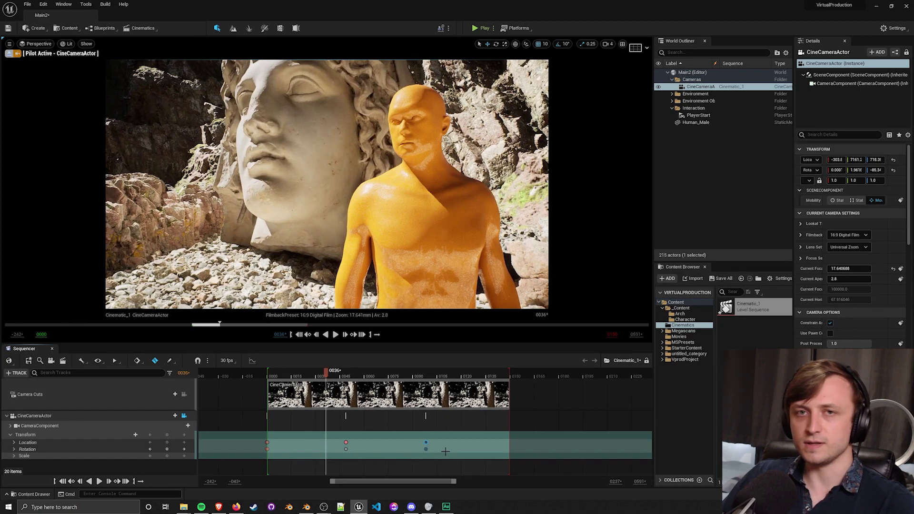
pyautogui.click(403, 376)
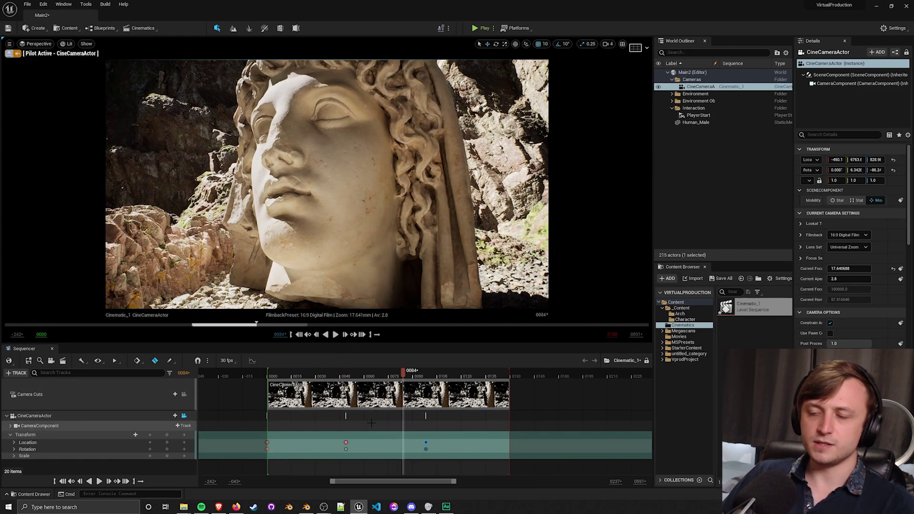
# - Extend the sequence to about frame 0235, lengthen the camera cut, and move keys to ~0101 and ~0227
pyautogui.keyDown('ctrl'); pyautogui.scroll(-2, 456, 427); pyautogui.keyUp('ctrl')
pyautogui.click(448, 425)
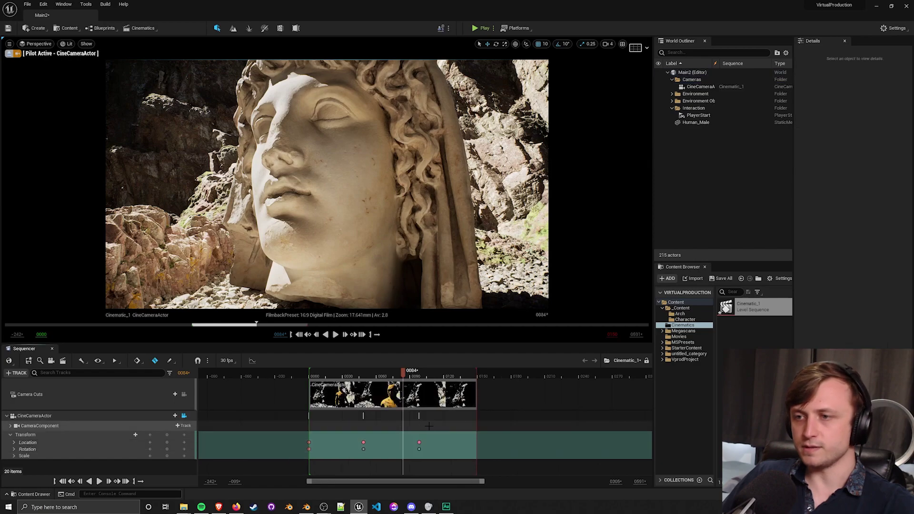
pyautogui.moveTo(485, 425); pyautogui.dragTo(438, 422, button='right')
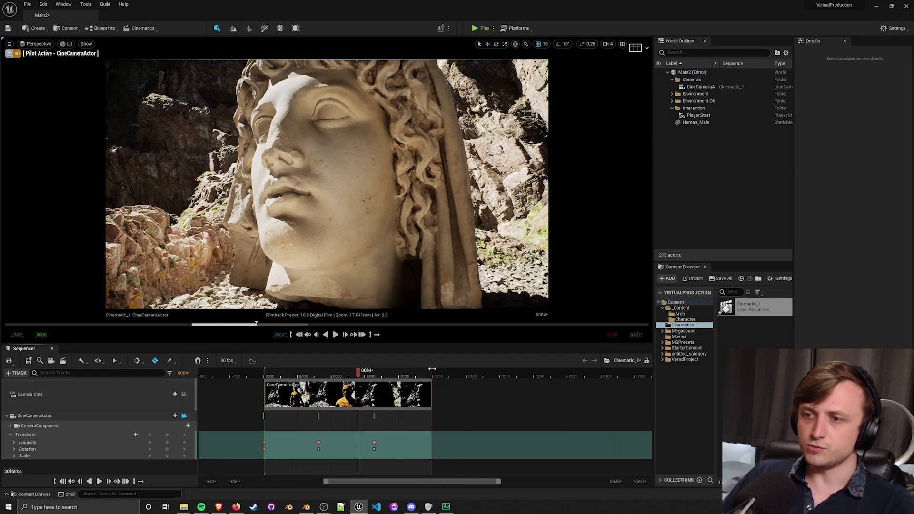
pyautogui.moveTo(447, 371); pyautogui.dragTo(534, 372)
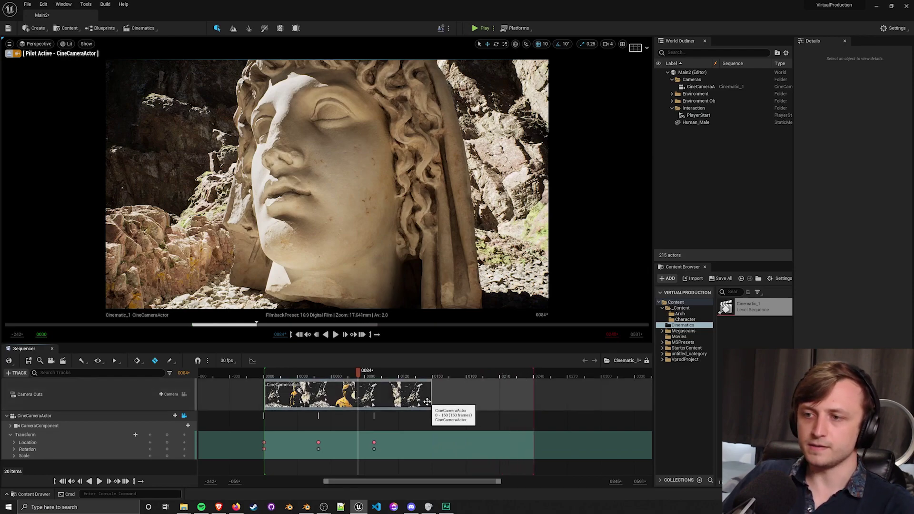
pyautogui.moveTo(427, 403); pyautogui.dragTo(534, 400)
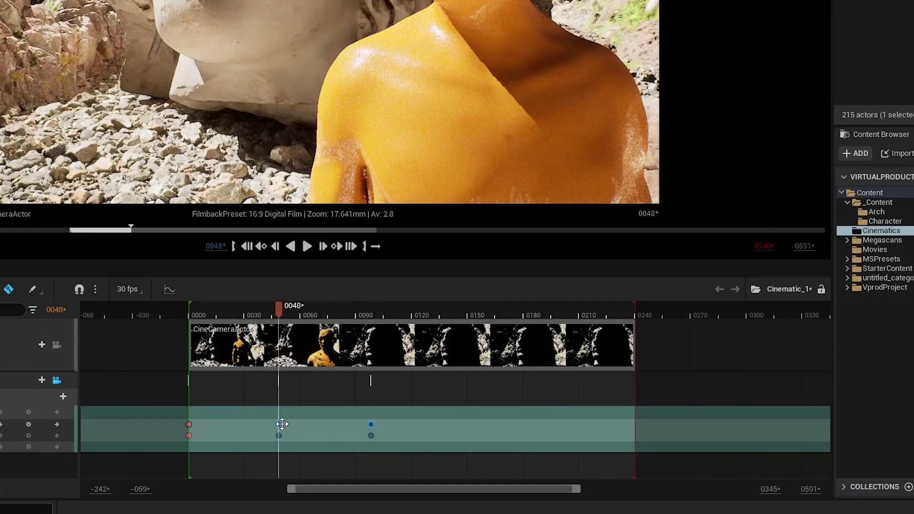
pyautogui.moveTo(321, 443); pyautogui.dragTo(398, 425)
pyautogui.moveTo(489, 425); pyautogui.dragTo(612, 424)
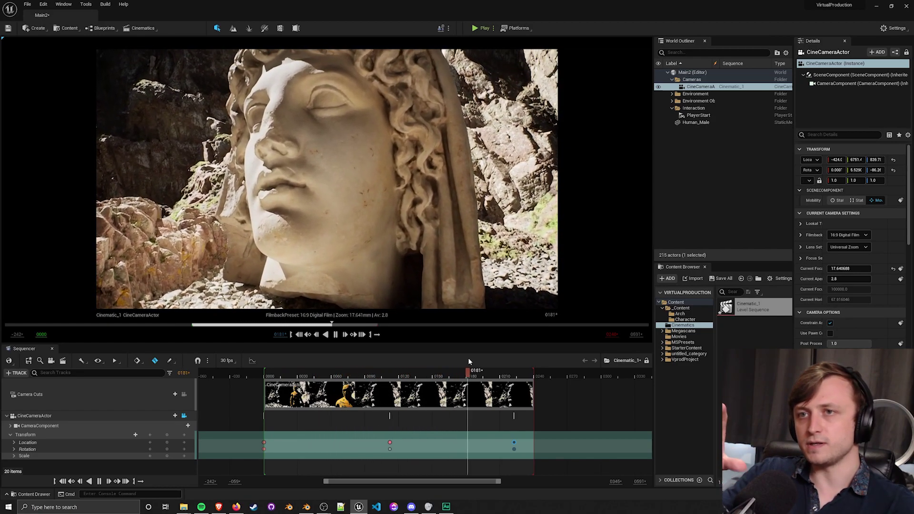
# - Restart Cinematic_1 playback from frame 0000
pyautogui.click(299, 334)
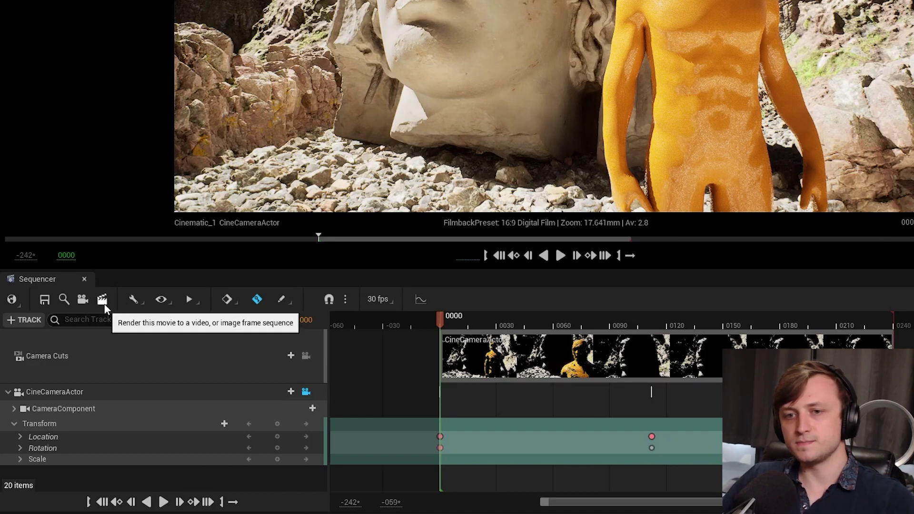
# - Set the movie render to AVI, 30 fps, 3840 x 2160 with no audio, and start Capture Movie
pyautogui.click(102, 300)
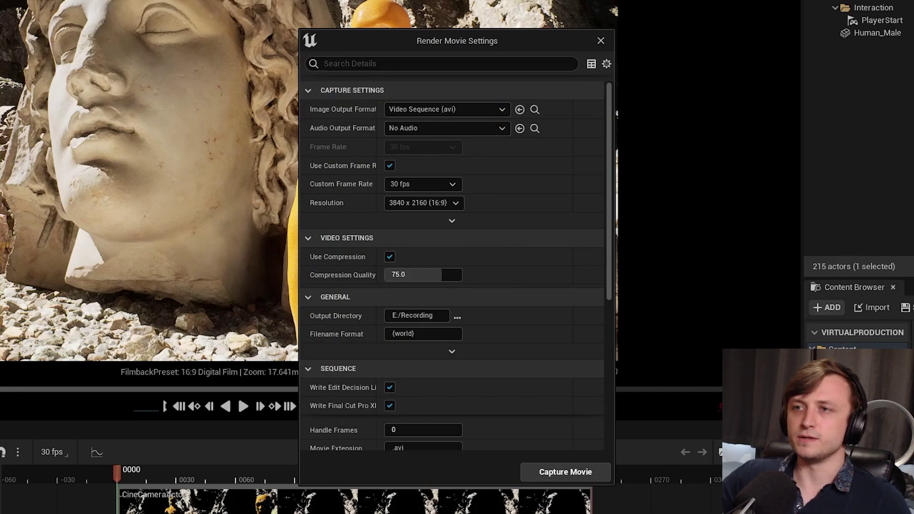
pyautogui.click(498, 110)
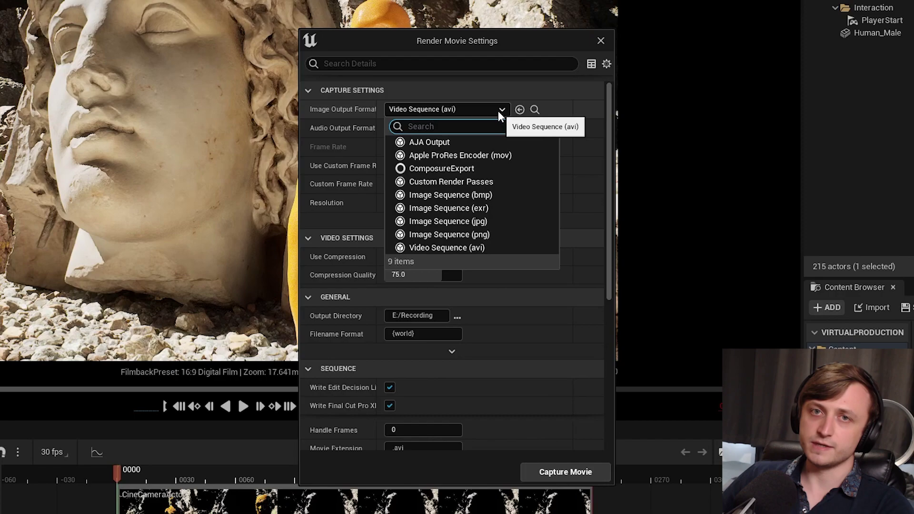
pyautogui.click(498, 110)
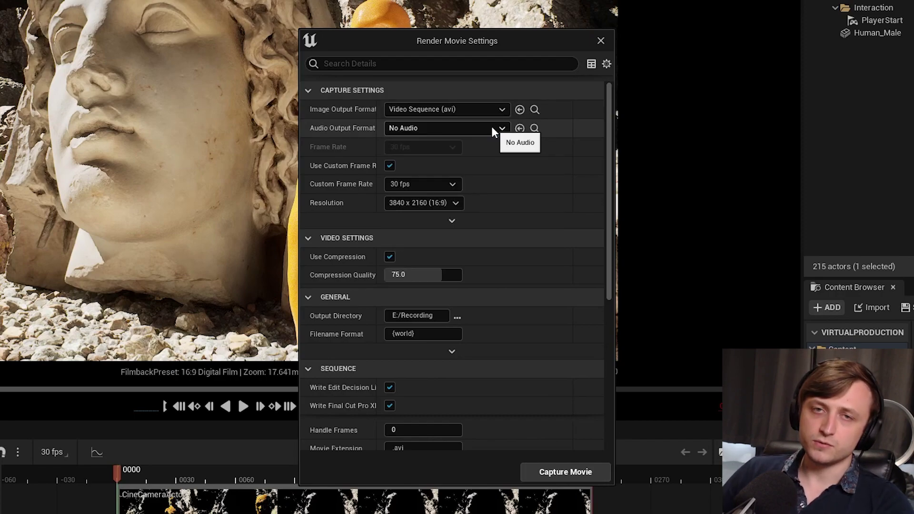
pyautogui.click(434, 185)
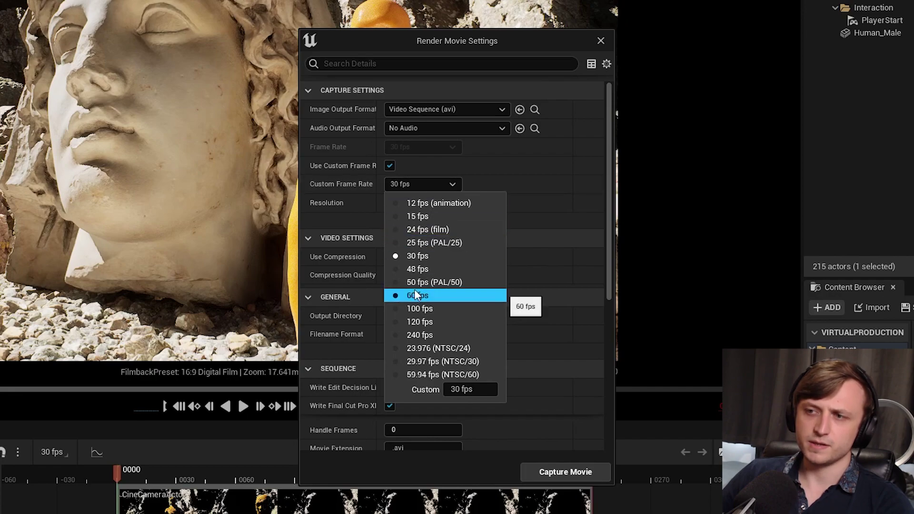
pyautogui.click(444, 188)
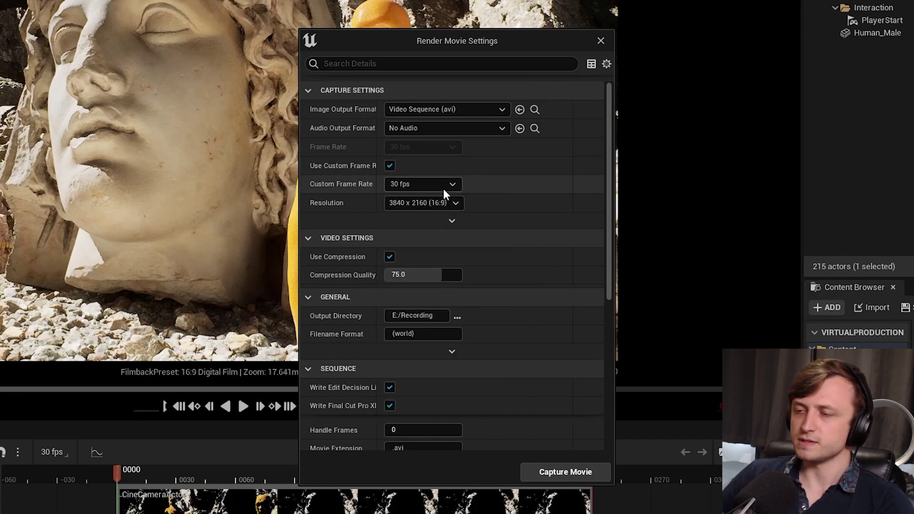
pyautogui.click(455, 203)
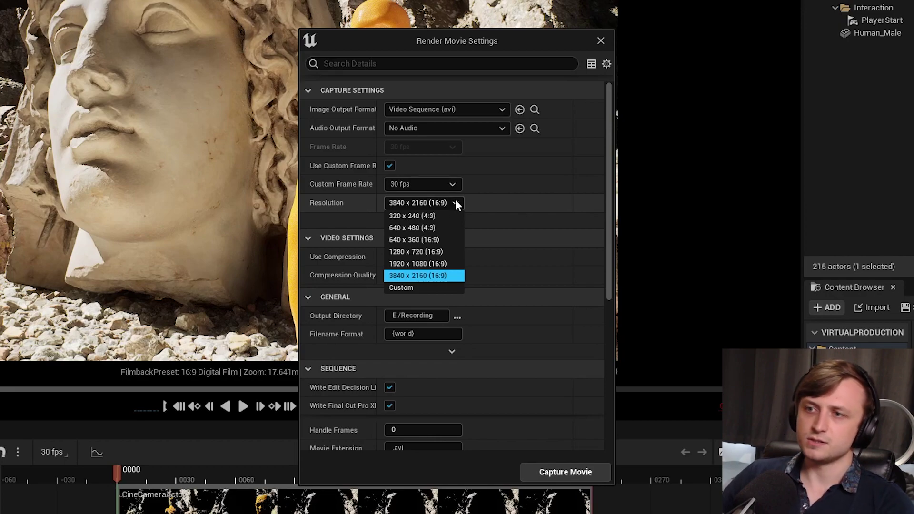
pyautogui.click(434, 288)
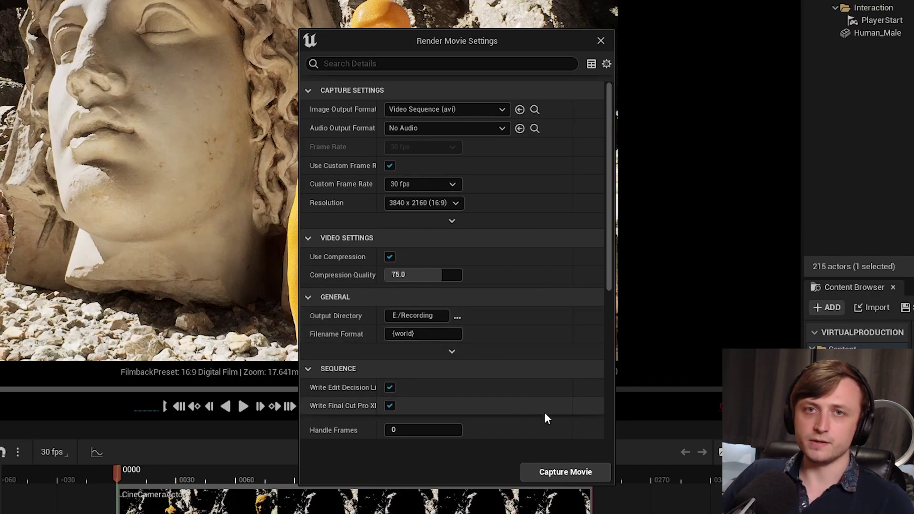
pyautogui.click(560, 472)
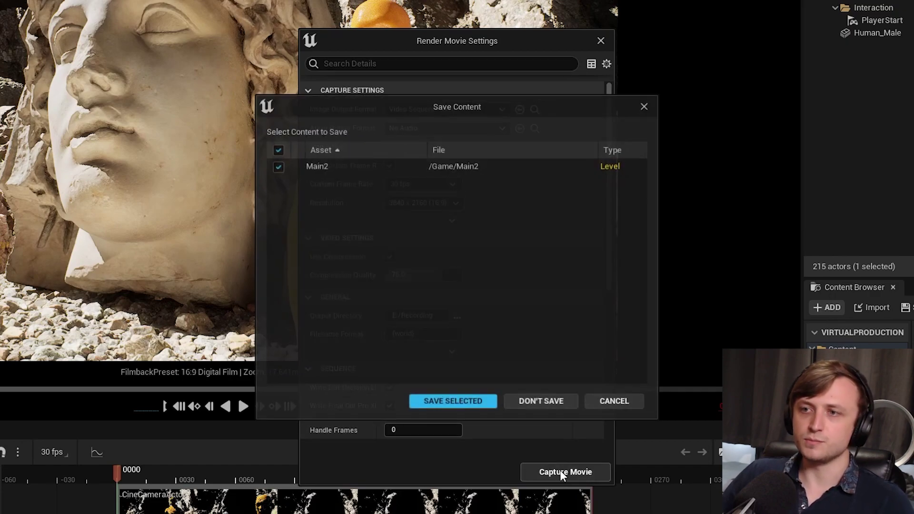
# - Save the Main2 level with Save Selected
pyautogui.click(468, 401)
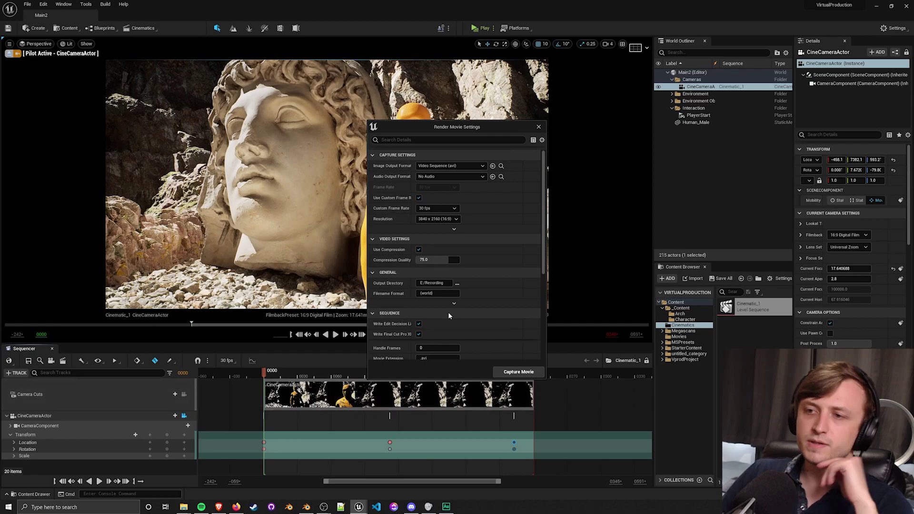
# - Keep Warm Up Frame Count at 60, set Delay Before Warm Up to 3.0 s, and capture
pyautogui.scroll(-6, 488, 307)
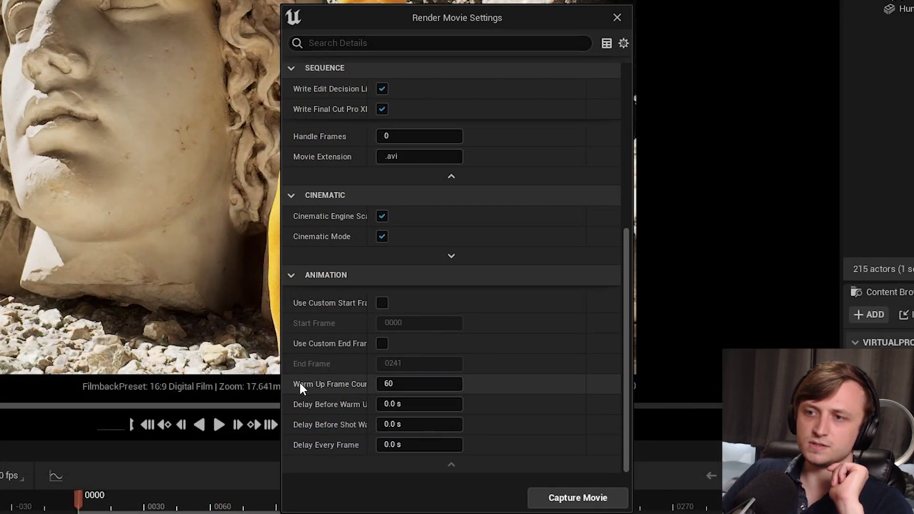
pyautogui.moveTo(314, 384)
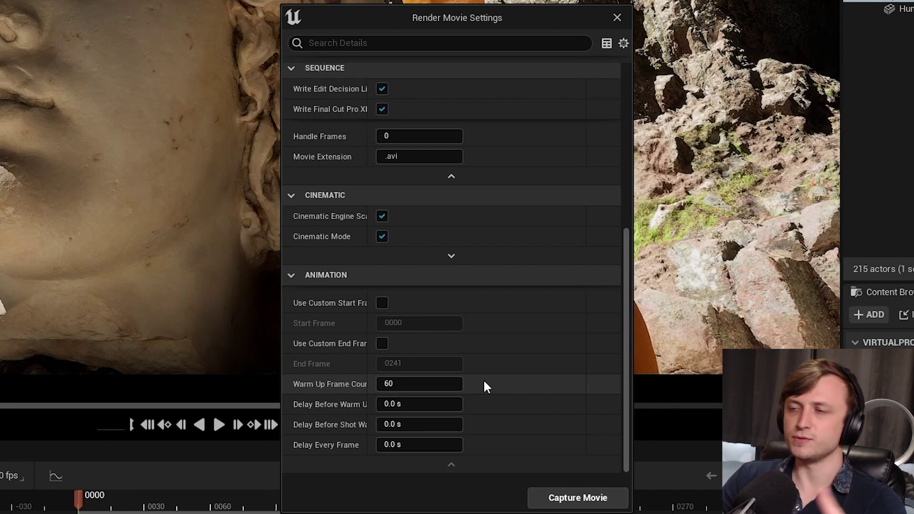
pyautogui.click(419, 384)
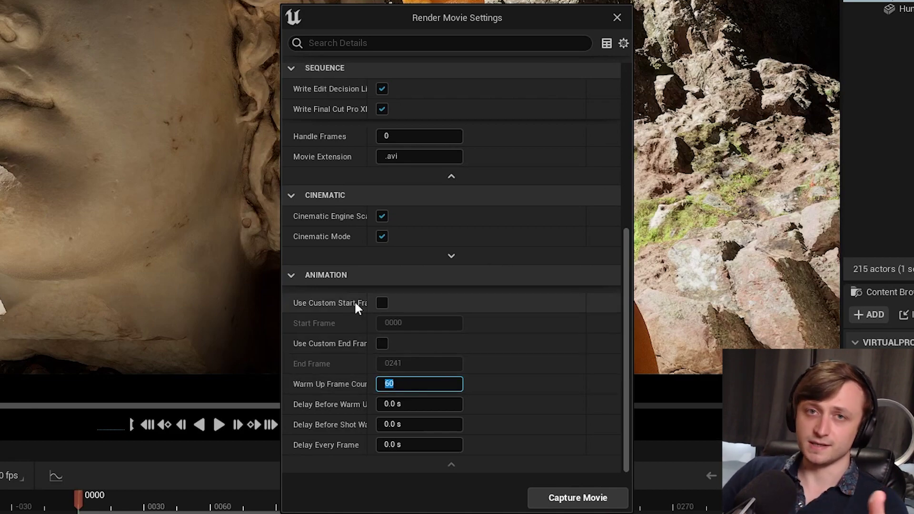
pyautogui.moveTo(282, 408); pyautogui.dragTo(71, 404)
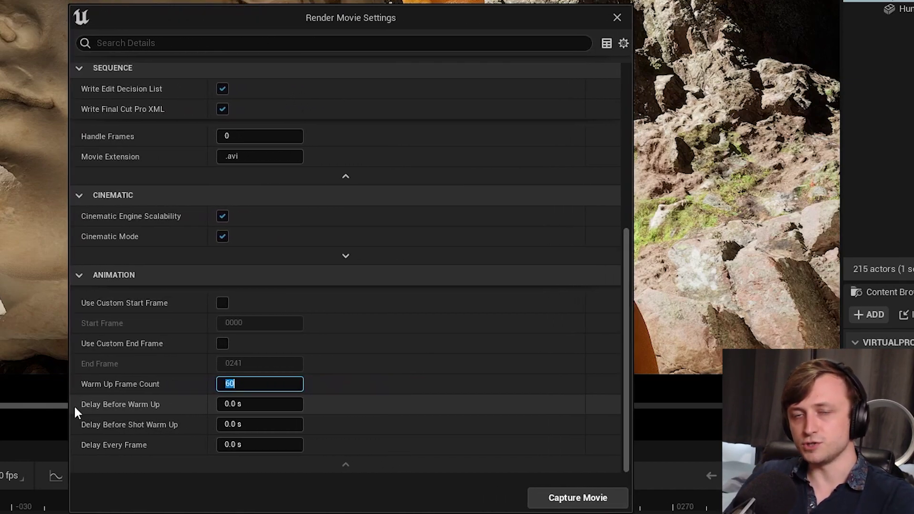
pyautogui.click(267, 404)
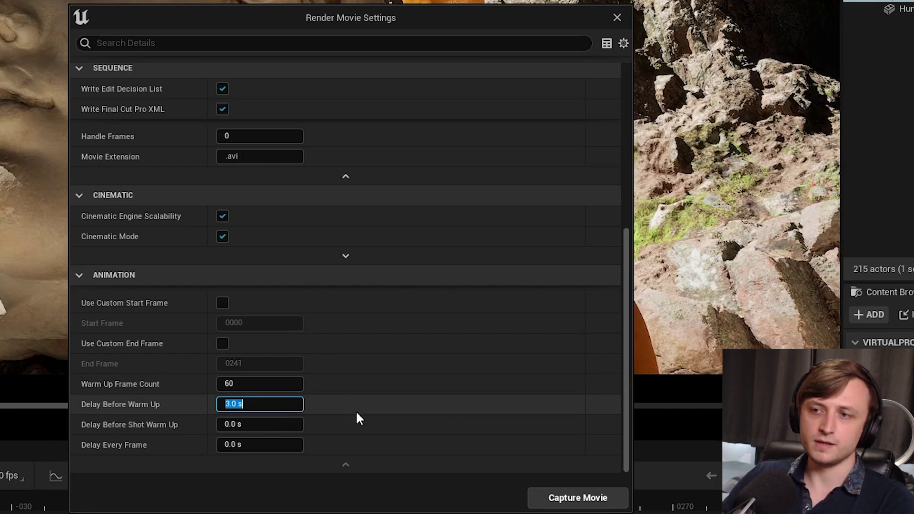
pyautogui.click(553, 498)
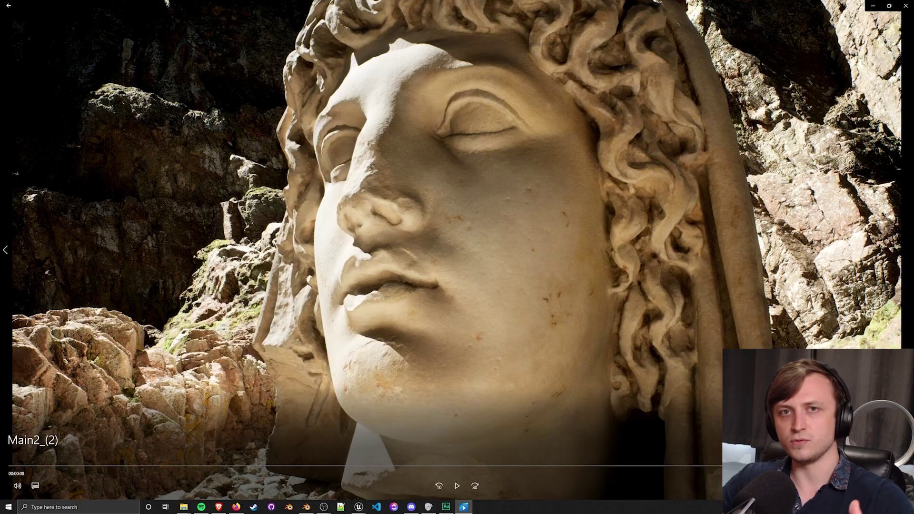
# - Exit full screen, replay Main2_(2), and move the player window beside the editor
pyautogui.press('Escape')
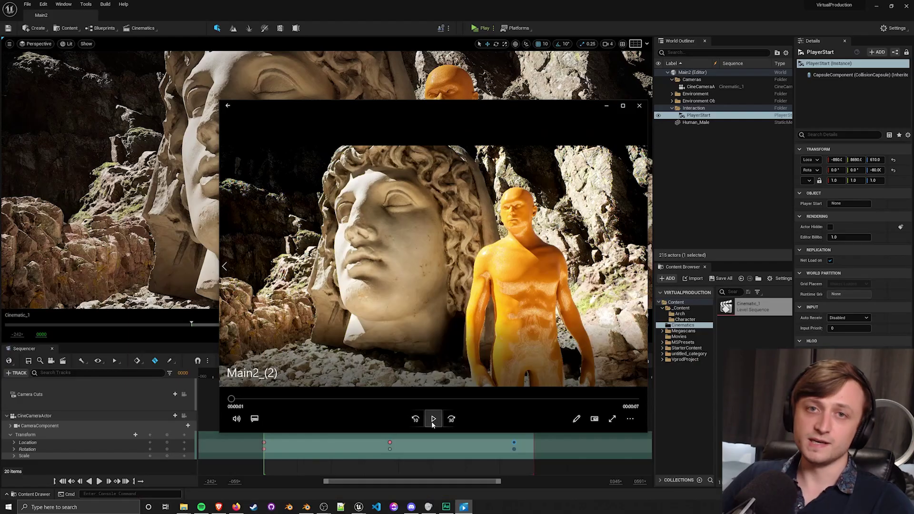
pyautogui.press('space')
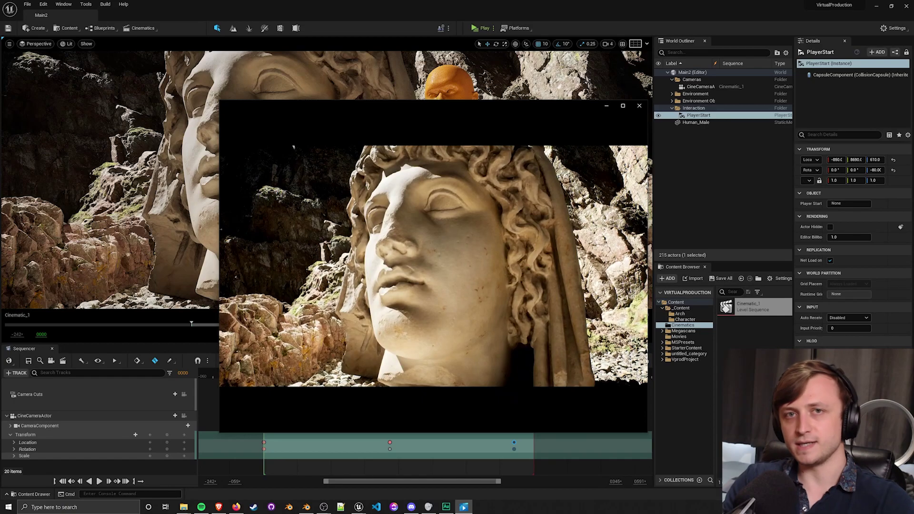
pyautogui.moveTo(469, 112); pyautogui.dragTo(606, 185)
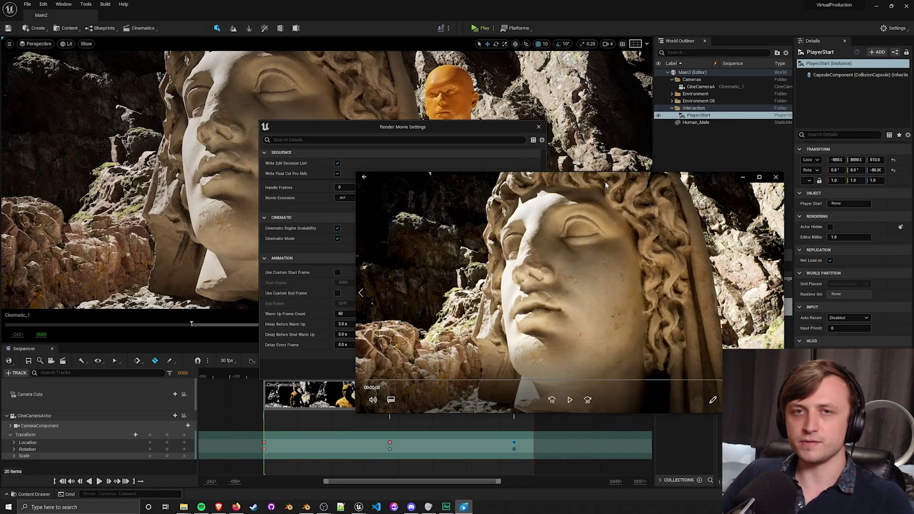